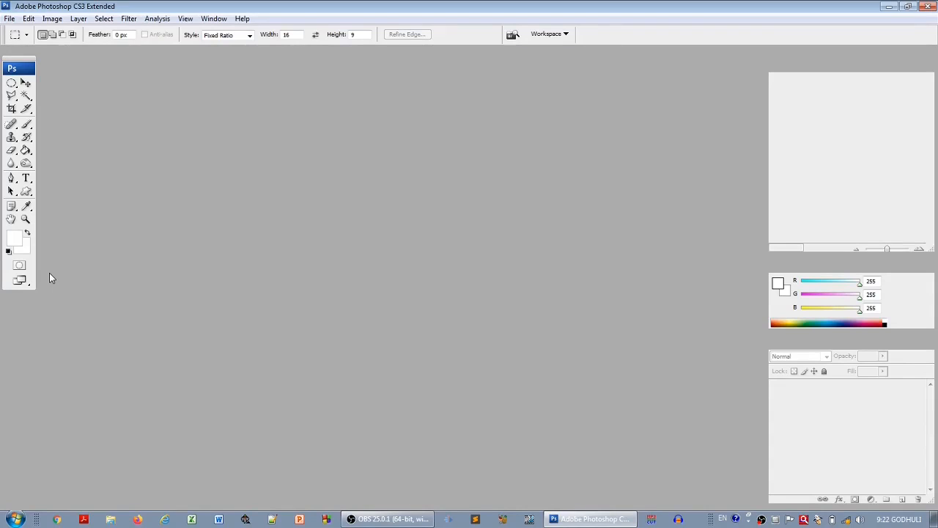
# Step: Start a new document and name it my_first_file
pyautogui.click(10, 20)
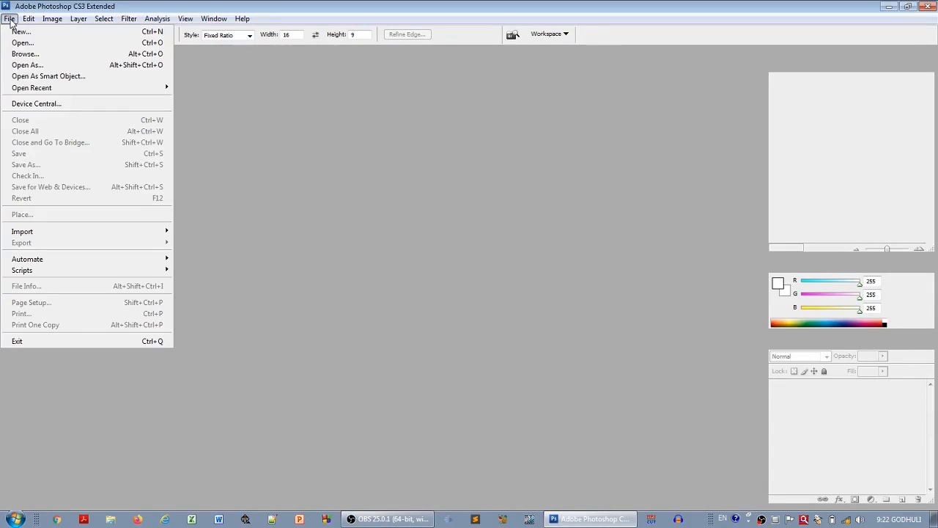
pyautogui.click(25, 33)
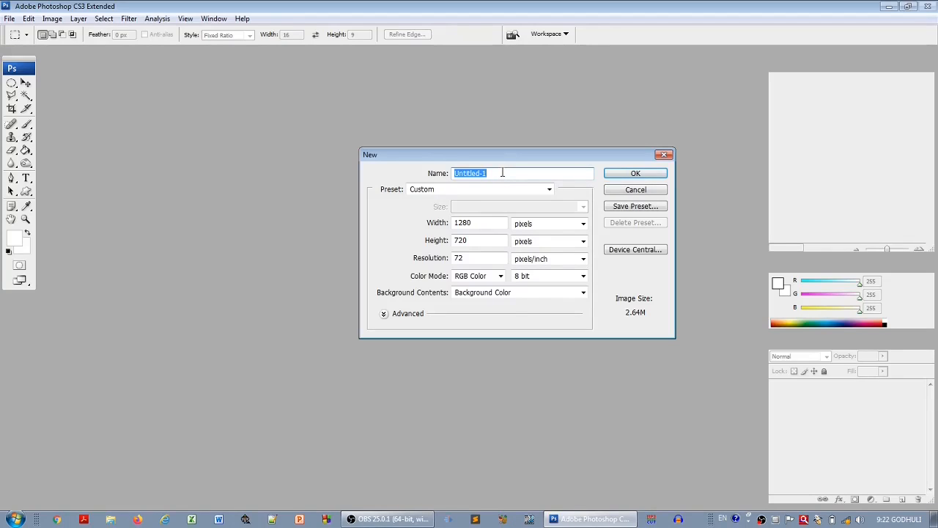
pyautogui.write('my')
pyautogui.write('_')
pyautogui.write('fo')
pyautogui.write('rst')
pyautogui.press('BackSpace')
pyautogui.press('BackSpace')
pyautogui.press('BackSpace')
pyautogui.press('BackSpace')
pyautogui.write('irst_file')
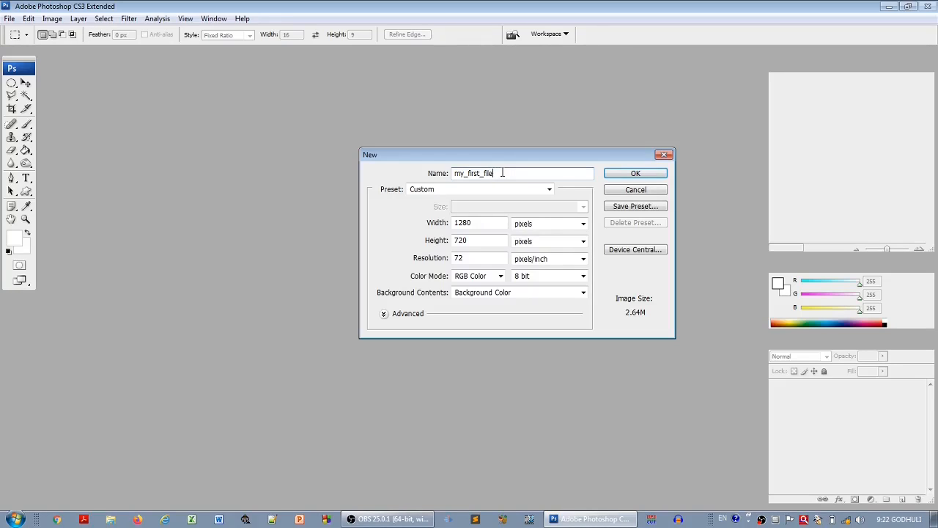
# Step: Create the document with a width of 800 pixels, a height of 600 pixels and a resolution of 150 pixels/inch
pyautogui.click(549, 191)
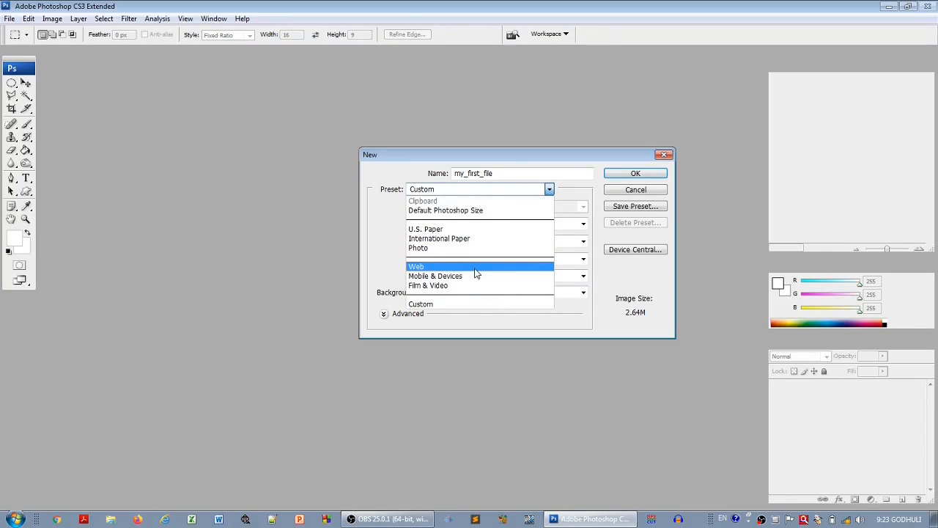
pyautogui.click(393, 244)
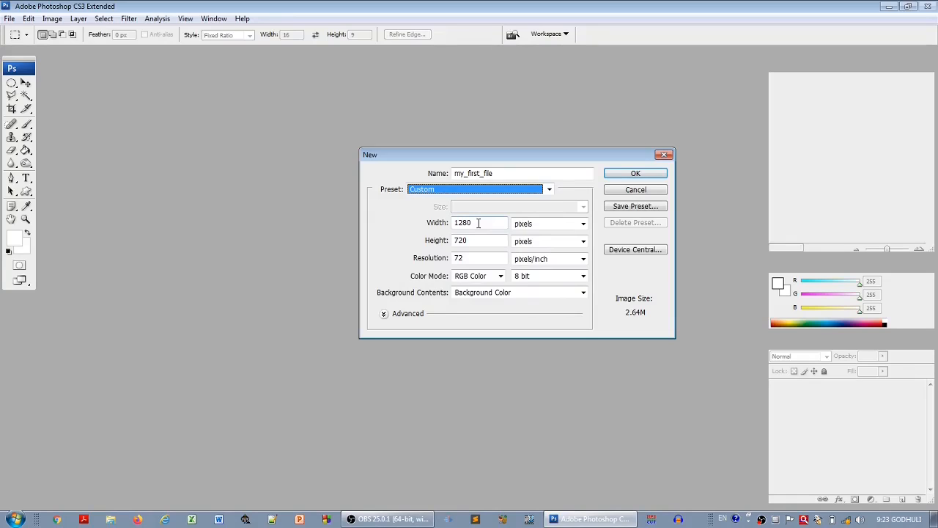
pyautogui.moveTo(478, 223); pyautogui.dragTo(424, 226)
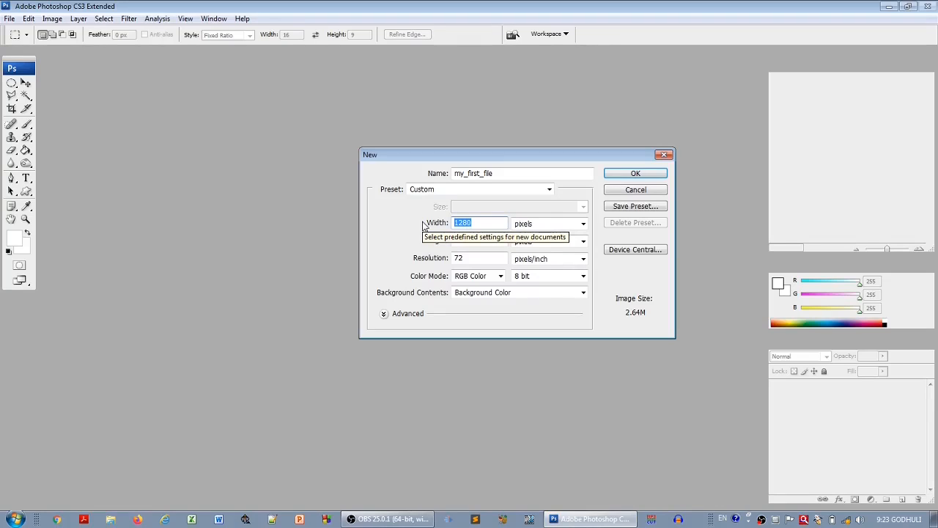
pyautogui.write('800')
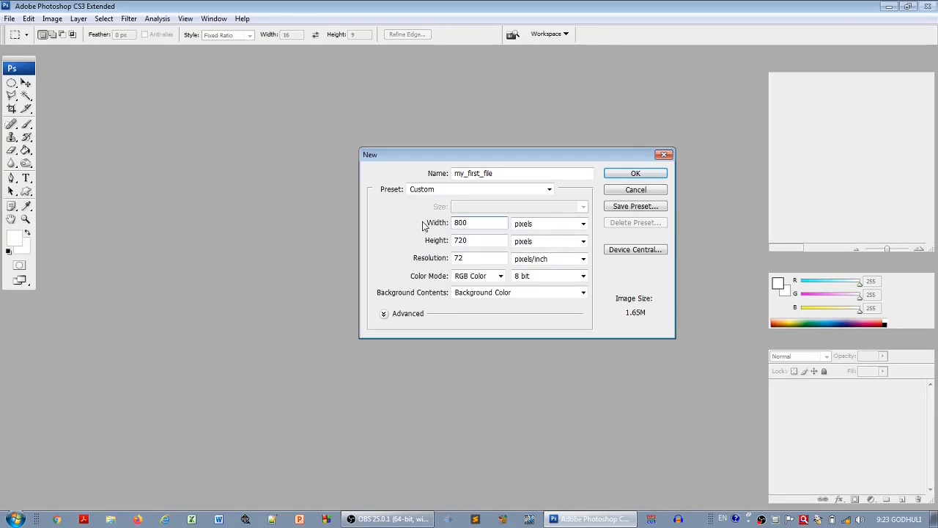
pyautogui.moveTo(471, 242); pyautogui.dragTo(415, 248)
pyautogui.write('600')
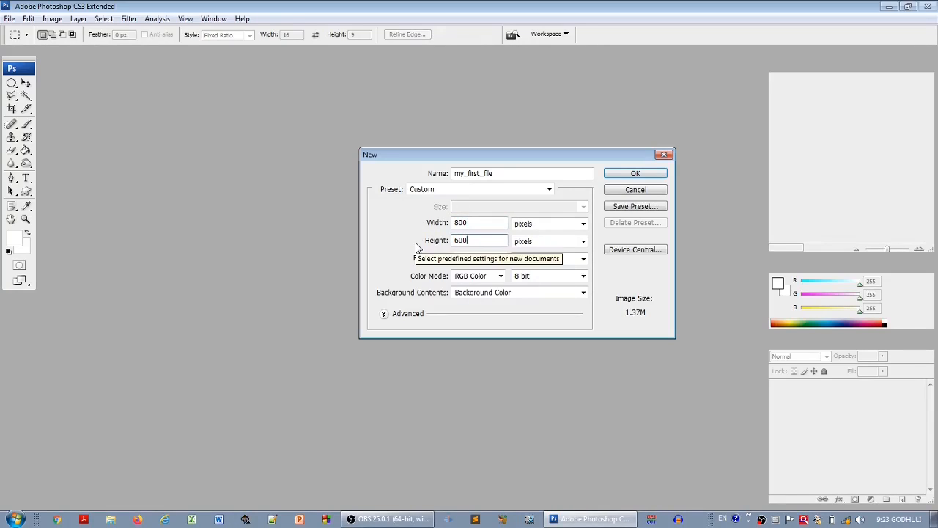
pyautogui.click(475, 259)
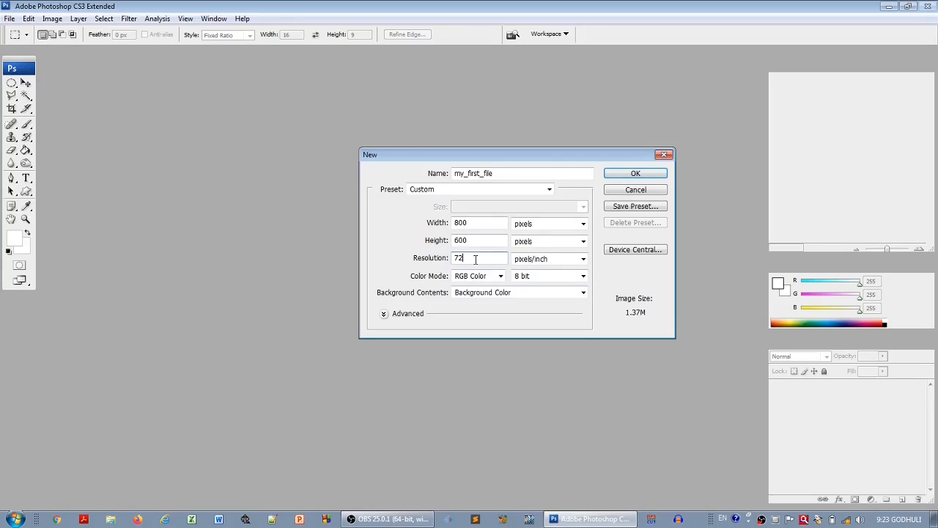
pyautogui.click(430, 262)
pyautogui.write('150')
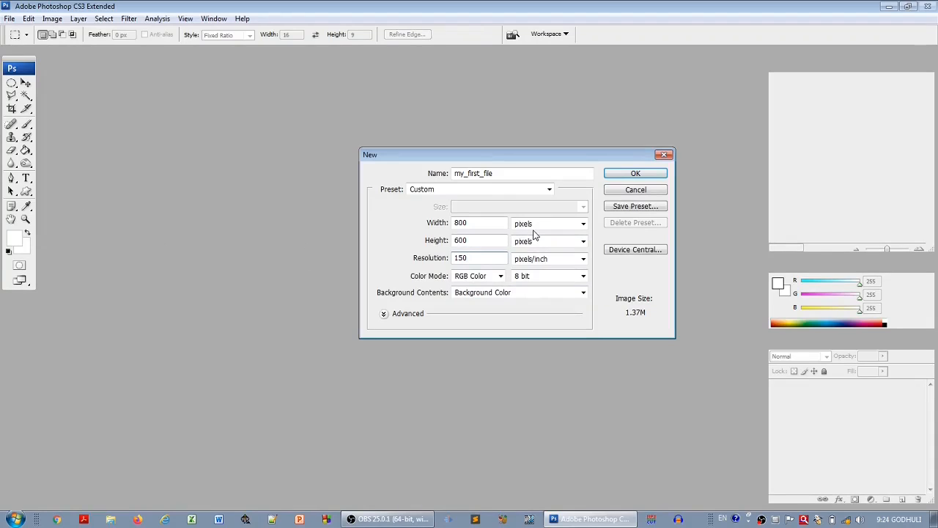
pyautogui.click(625, 176)
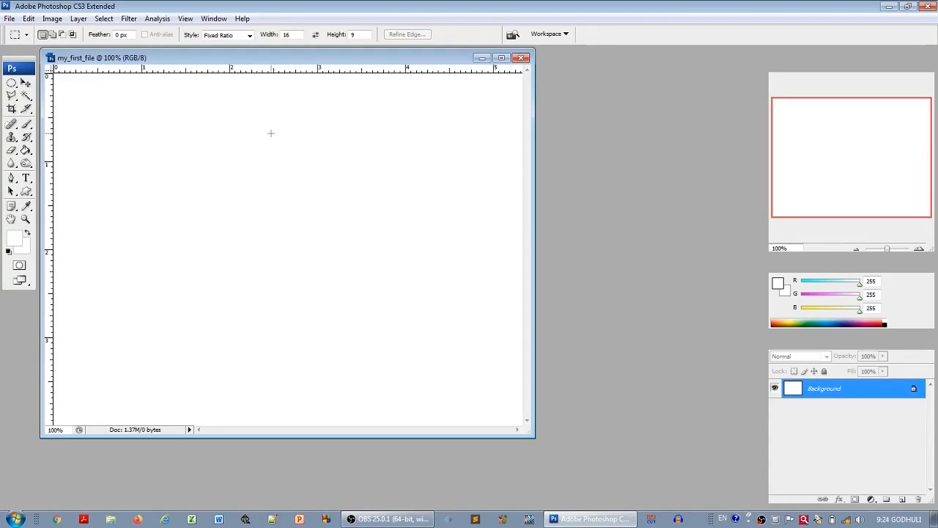
# Step: Save the document as my_first_file.psd in the Photos folder and close it
pyautogui.click(9, 19)
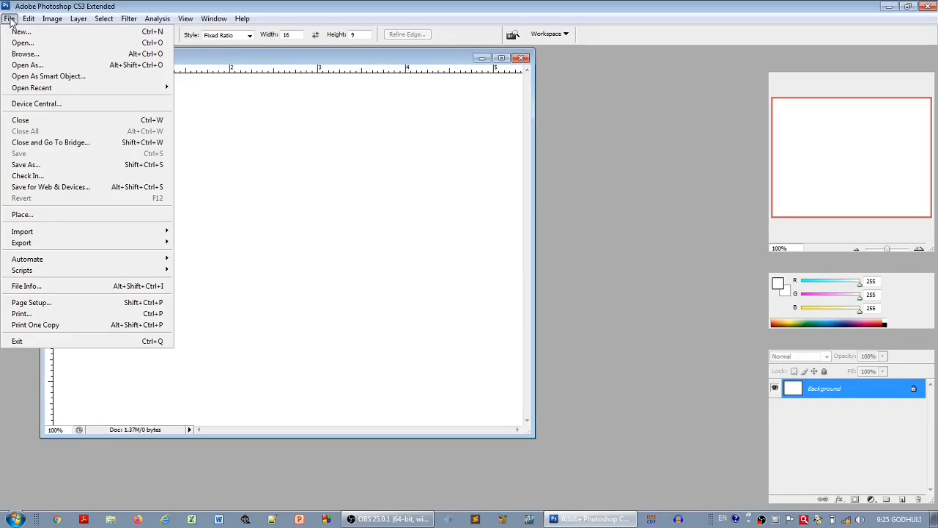
pyautogui.click(47, 168)
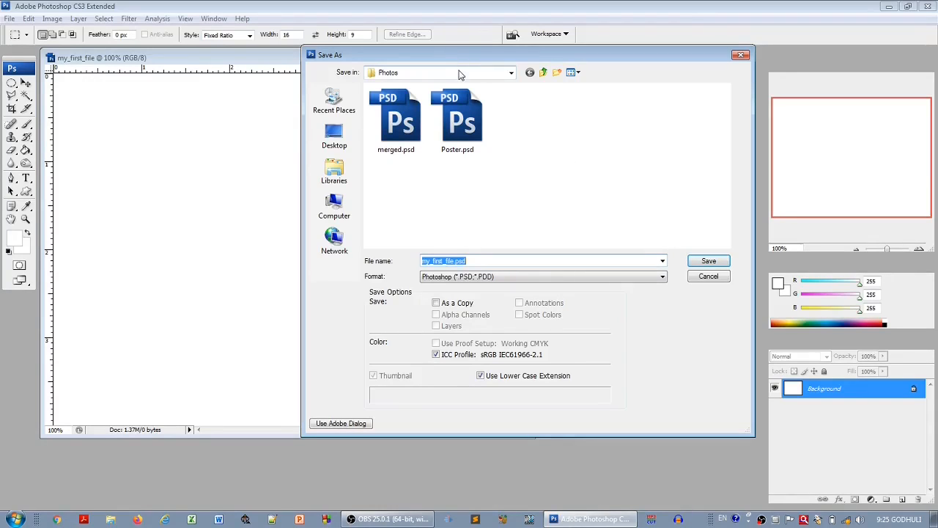
pyautogui.click(511, 72)
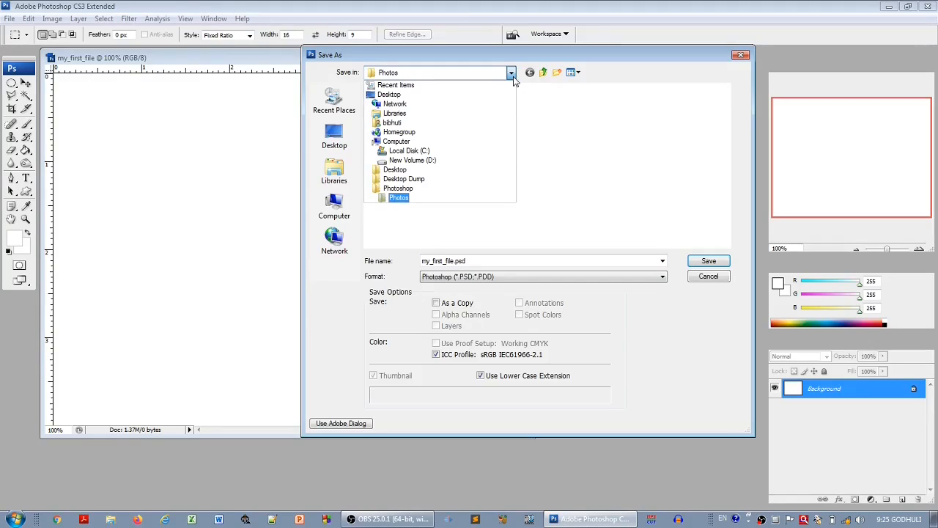
pyautogui.click(404, 201)
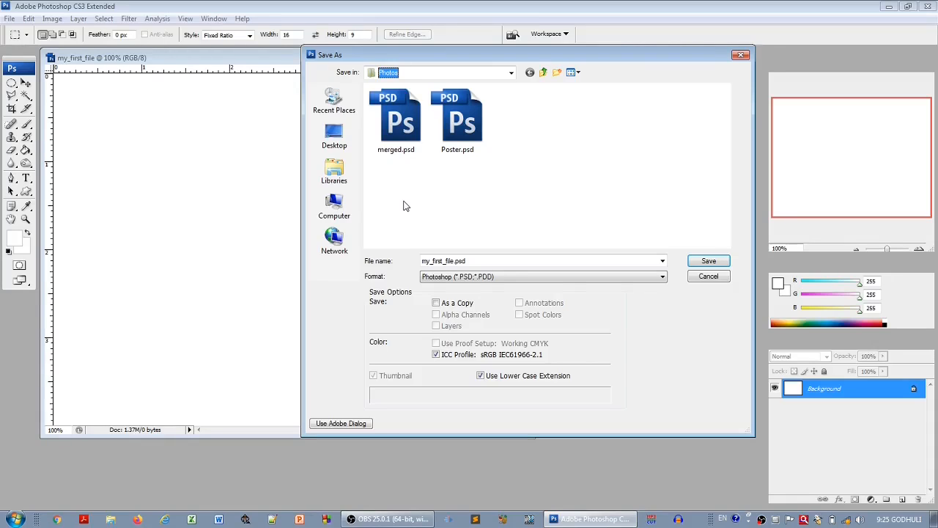
pyautogui.click(704, 262)
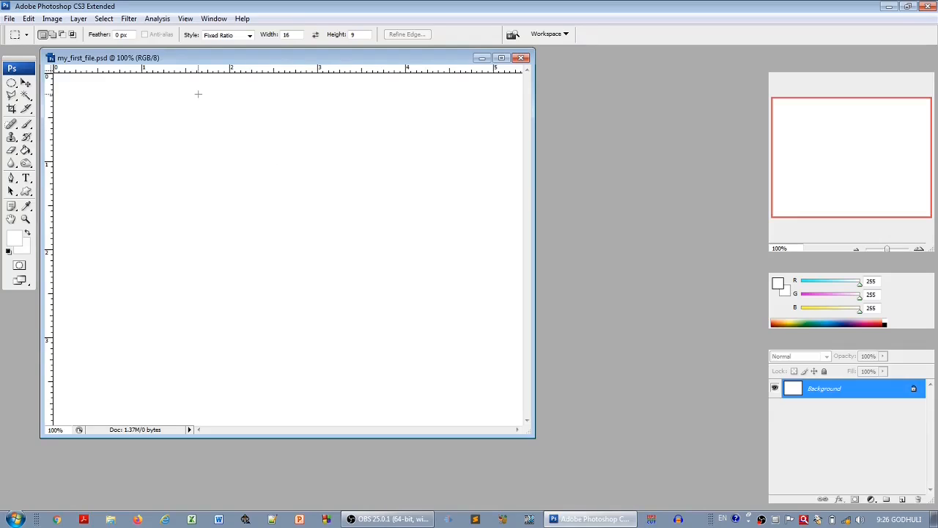
pyautogui.click(10, 19)
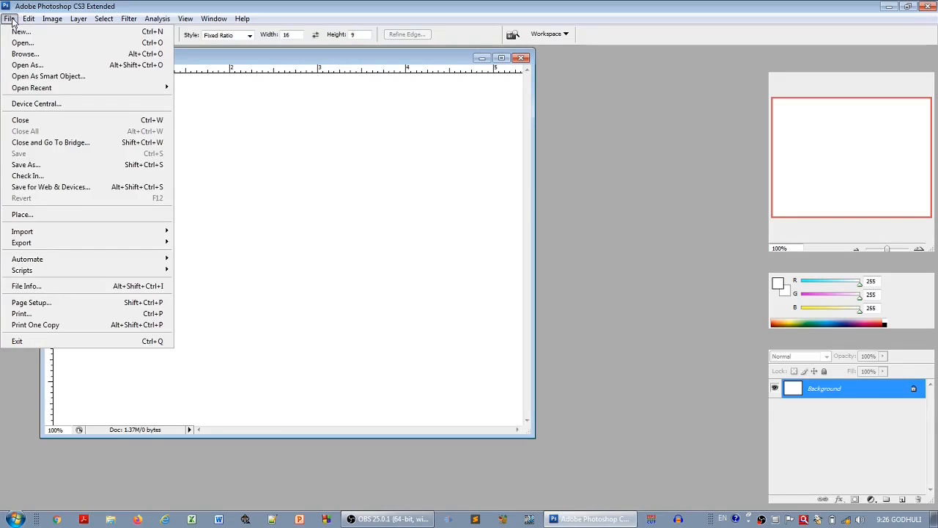
pyautogui.click(27, 122)
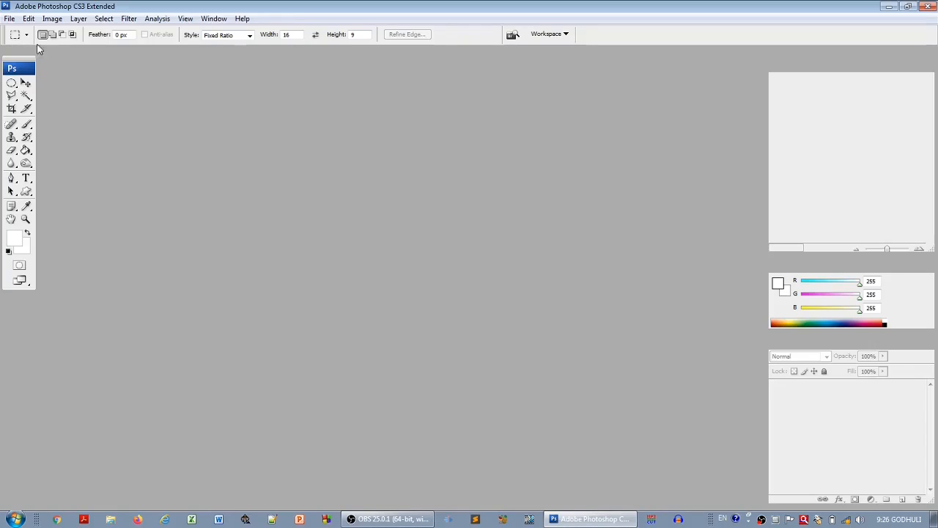
# Step: Open my_first_file.psd from the Photos folder
pyautogui.click(11, 19)
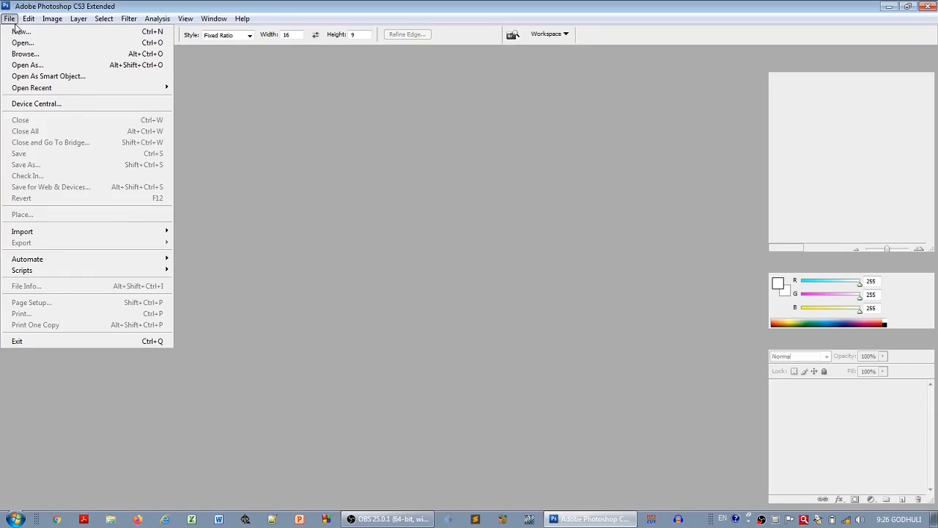
pyautogui.click(23, 44)
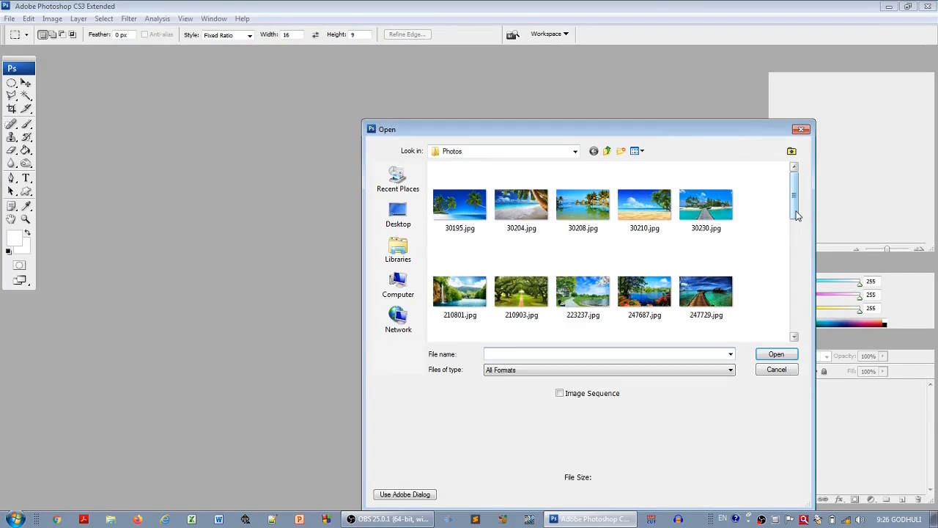
pyautogui.moveTo(797, 215); pyautogui.dragTo(799, 289)
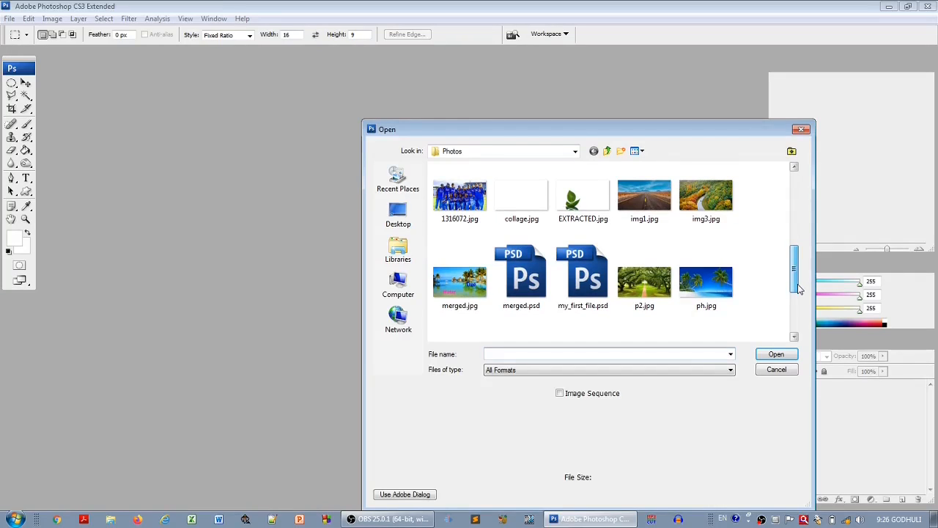
pyautogui.click(591, 311)
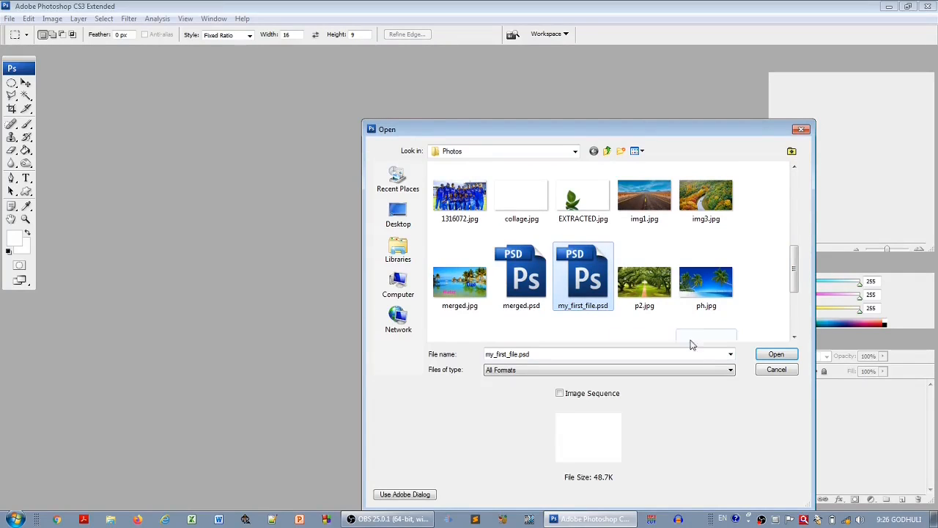
pyautogui.click(778, 356)
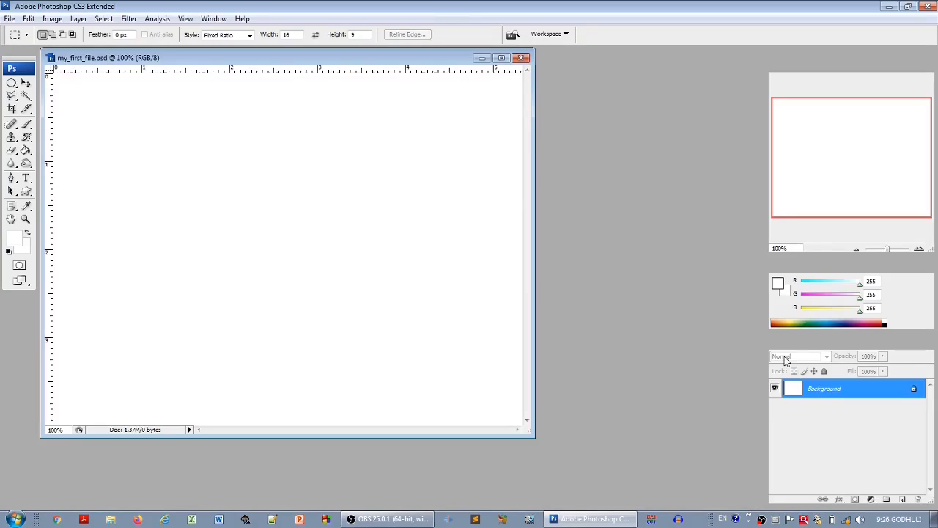
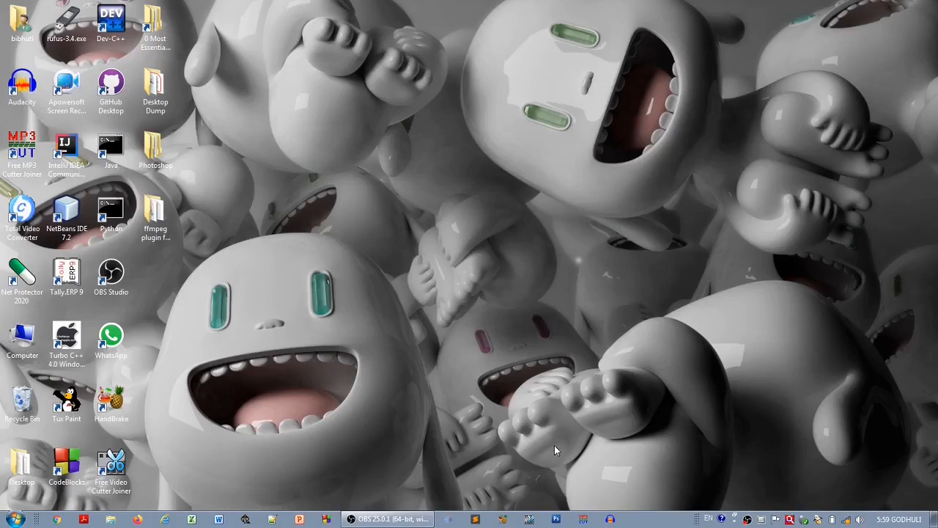
# Step: Launch Adobe Photoshop CS3 and open 0Poster.jpg from the Photos folder
pyautogui.click(556, 519)
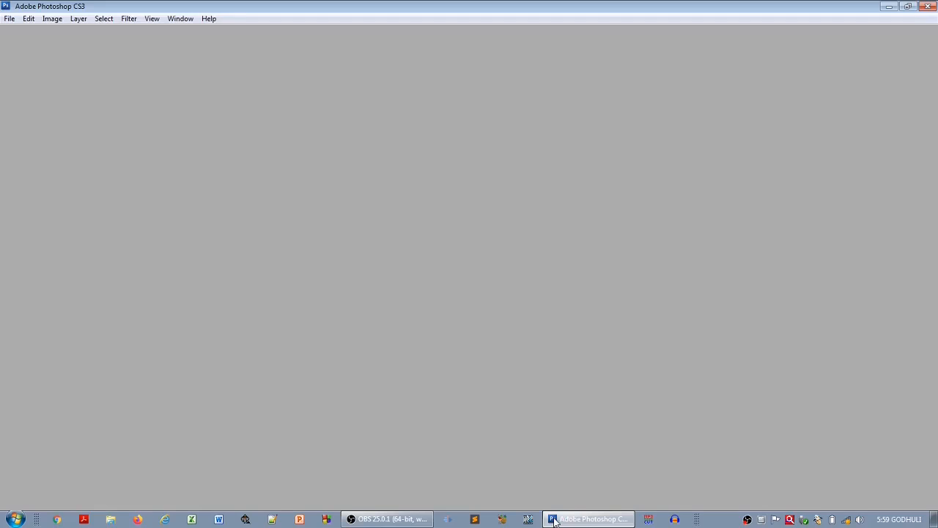
pyautogui.click(10, 18)
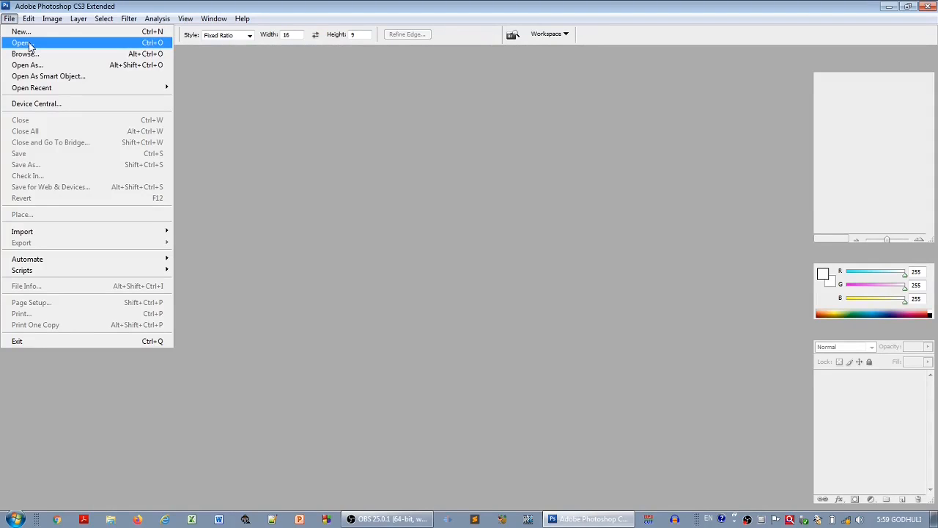
pyautogui.click(22, 42)
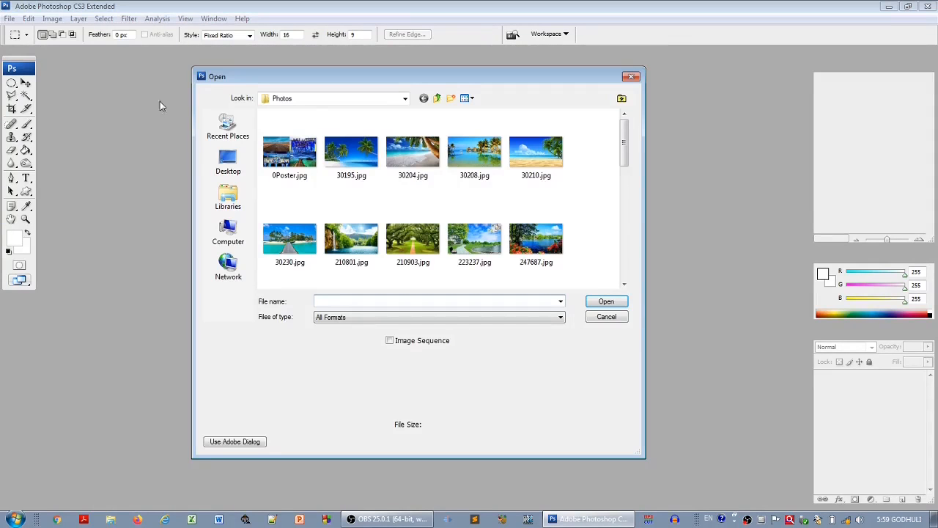
pyautogui.doubleClick(294, 172)
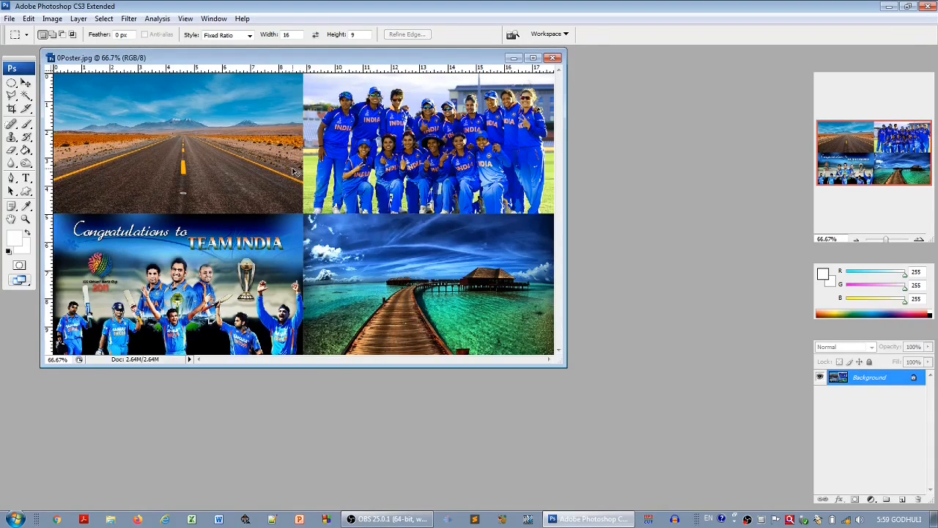
# Step: Zoom 0Poster.jpg out to 25%, move its window beside the panels and shrink it to fit the image
pyautogui.hotkey('ctrl', '-')
pyautogui.hotkey('ctrl', '-')
pyautogui.hotkey('ctrl', '-')
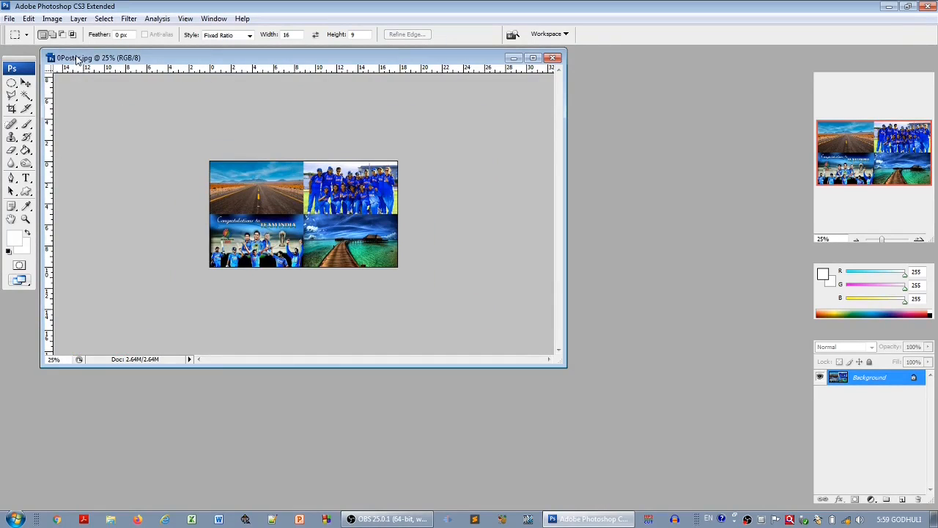
pyautogui.hotkey('ctrl', 'w')
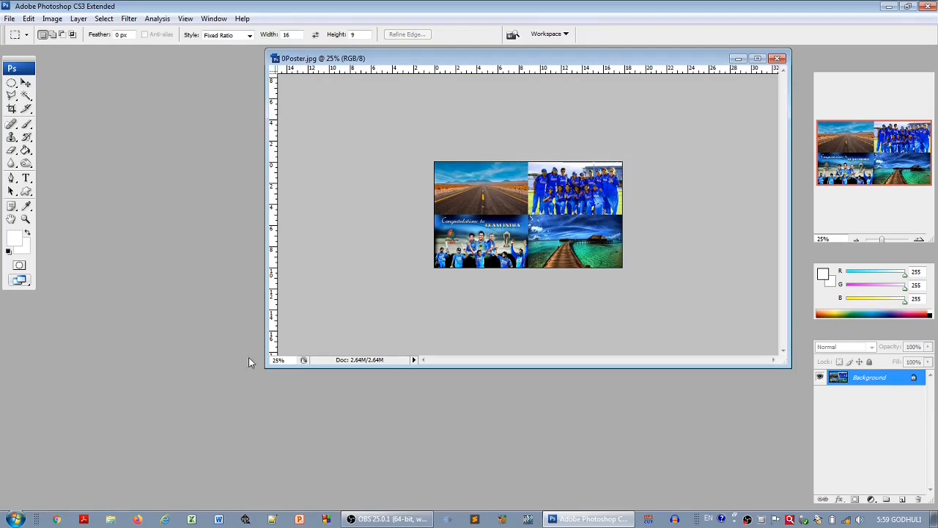
pyautogui.moveTo(264, 369); pyautogui.dragTo(556, 202)
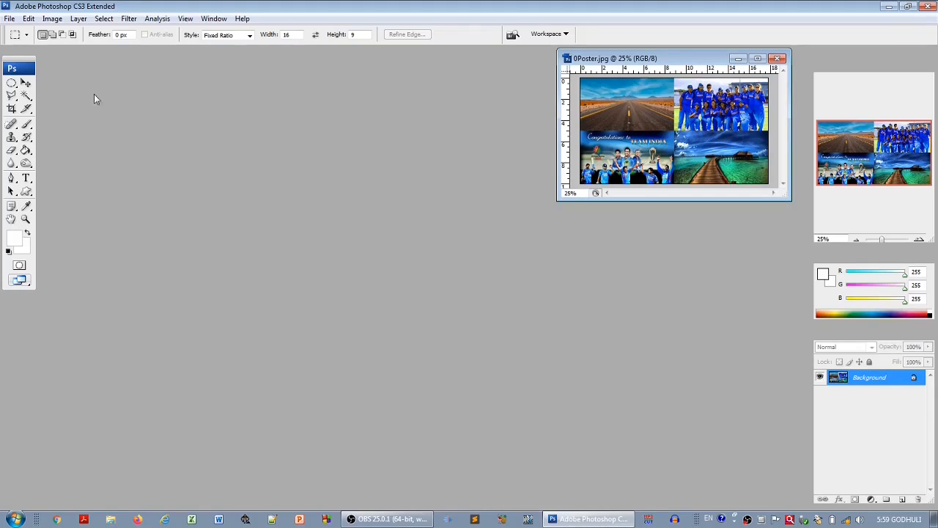
# Step: Open 247729.jpg from the Photos folder and move its window below 0Poster.jpg to clear the workspace
pyautogui.click(10, 19)
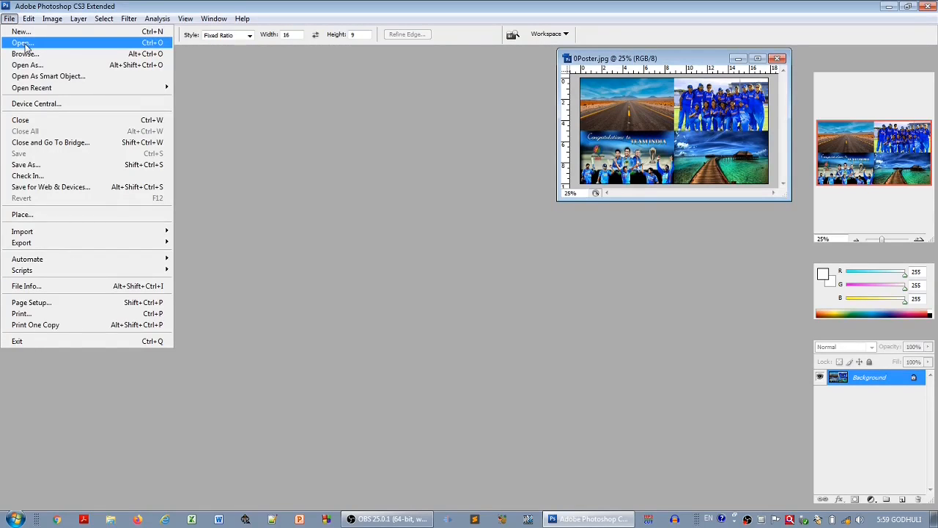
pyautogui.click(23, 44)
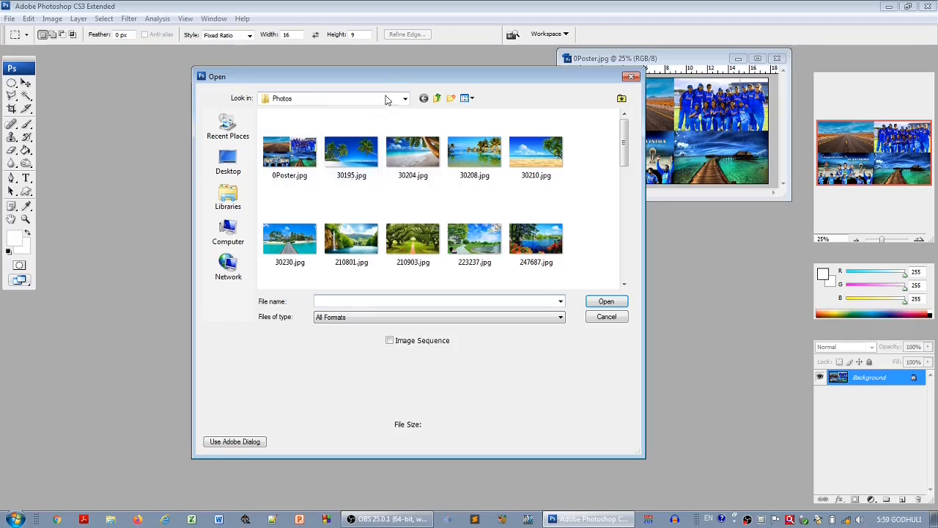
pyautogui.moveTo(389, 83); pyautogui.dragTo(285, 69)
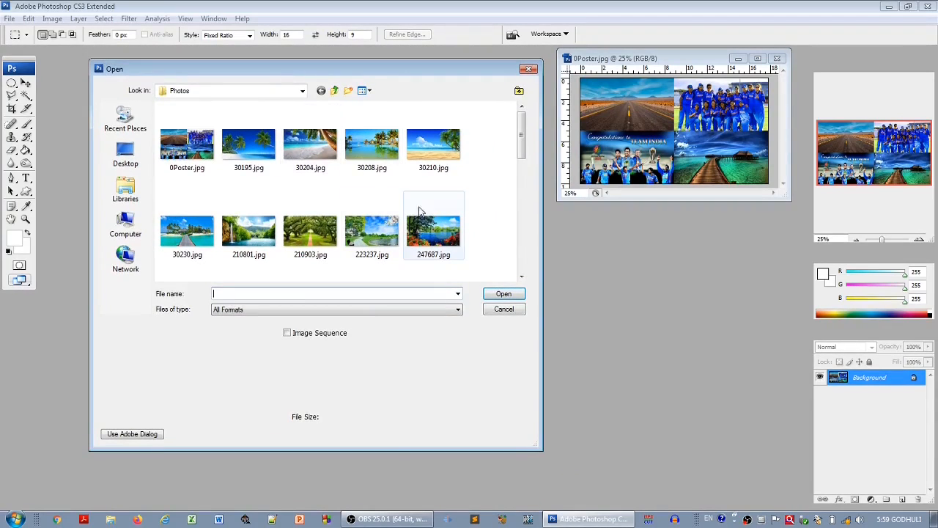
pyautogui.click(521, 279)
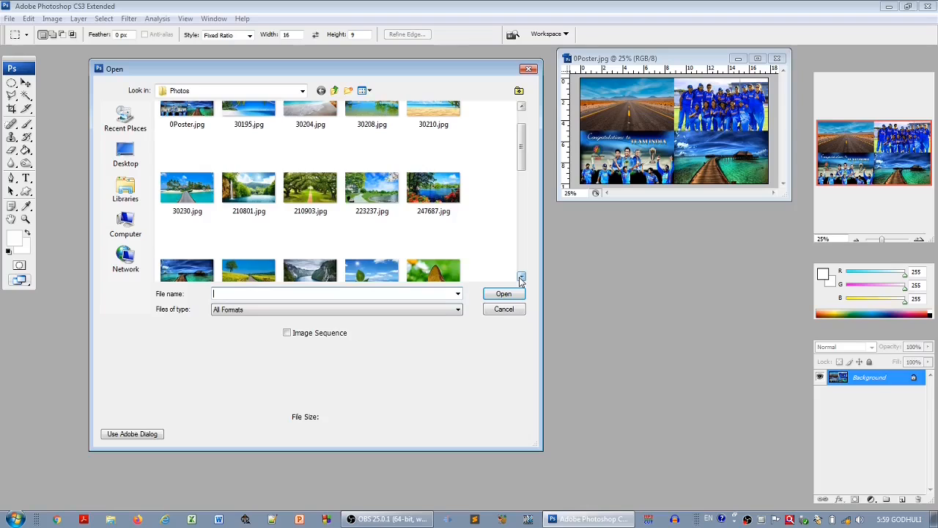
pyautogui.click(521, 279)
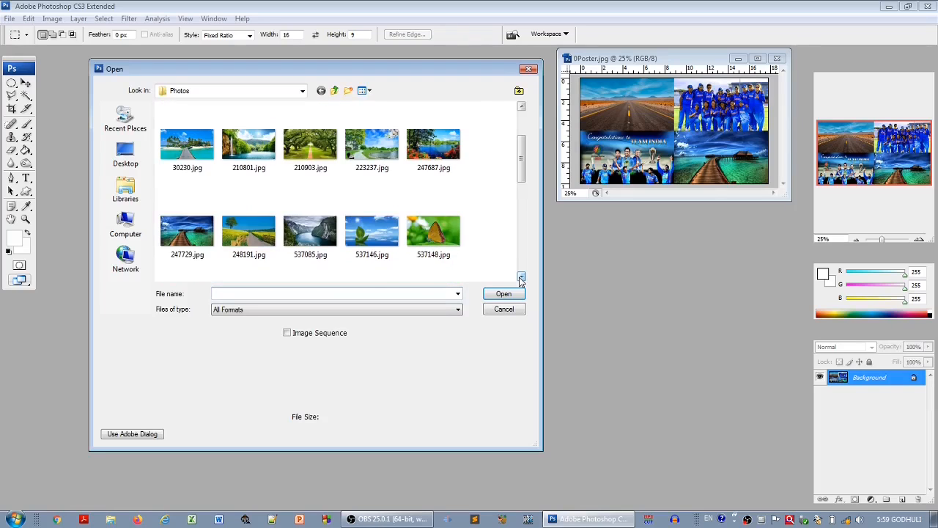
pyautogui.click(182, 233)
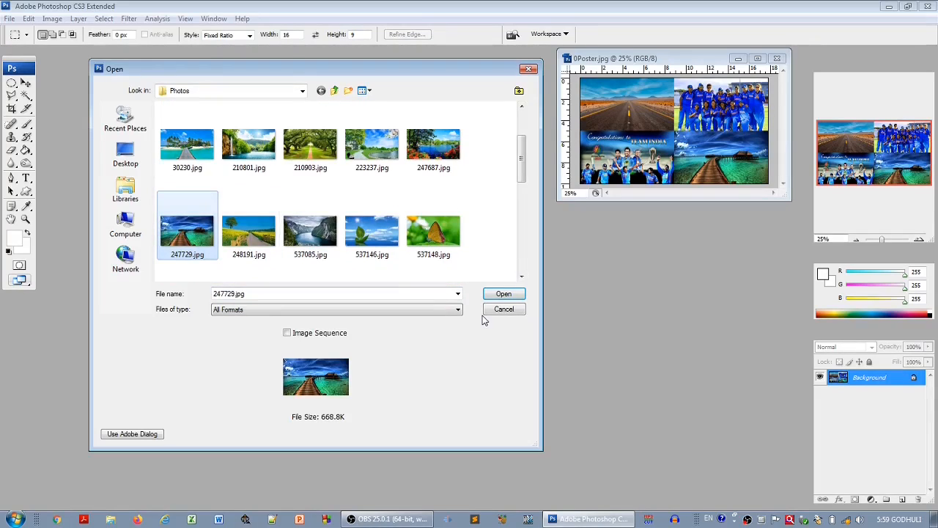
pyautogui.click(501, 294)
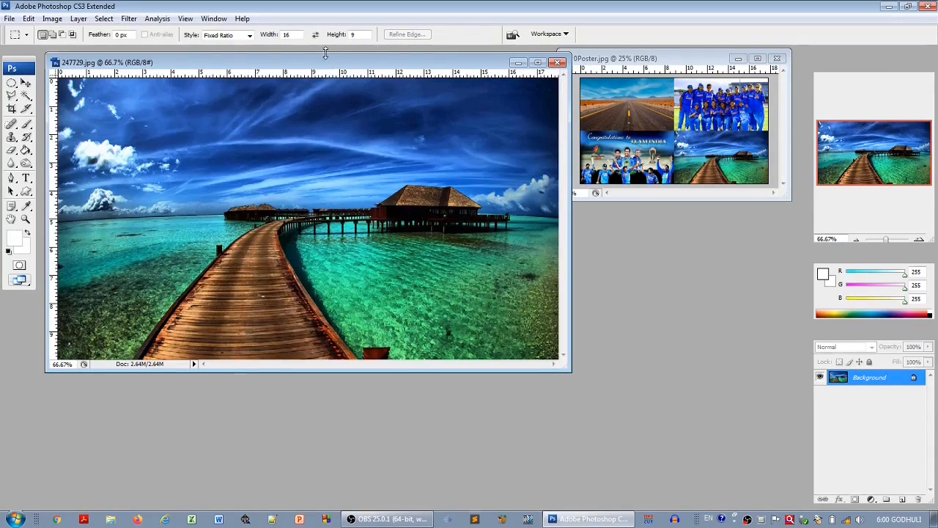
pyautogui.hotkey('ctrl', 'w')
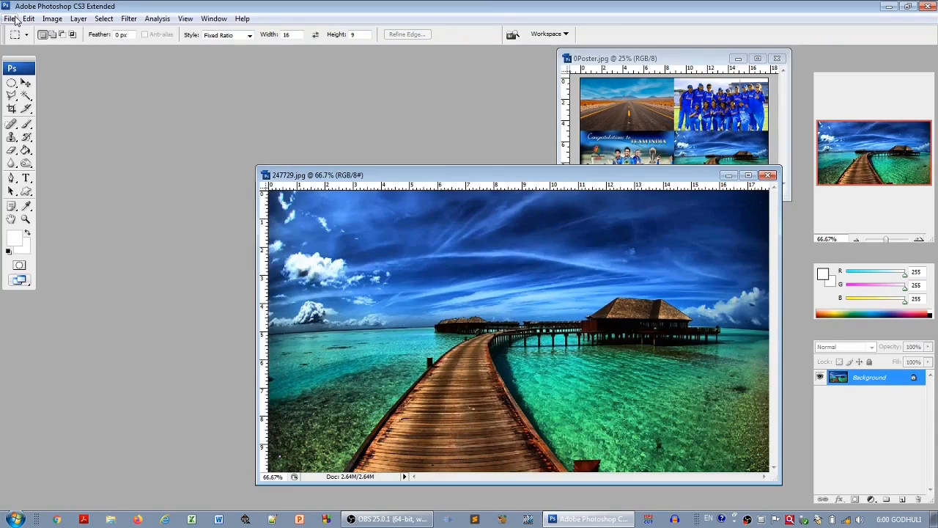
# Step: Open 1315989.jpg from the Photos folder and move its window over 247729.jpg, leaving that window's title bar exposed
pyautogui.click(12, 20)
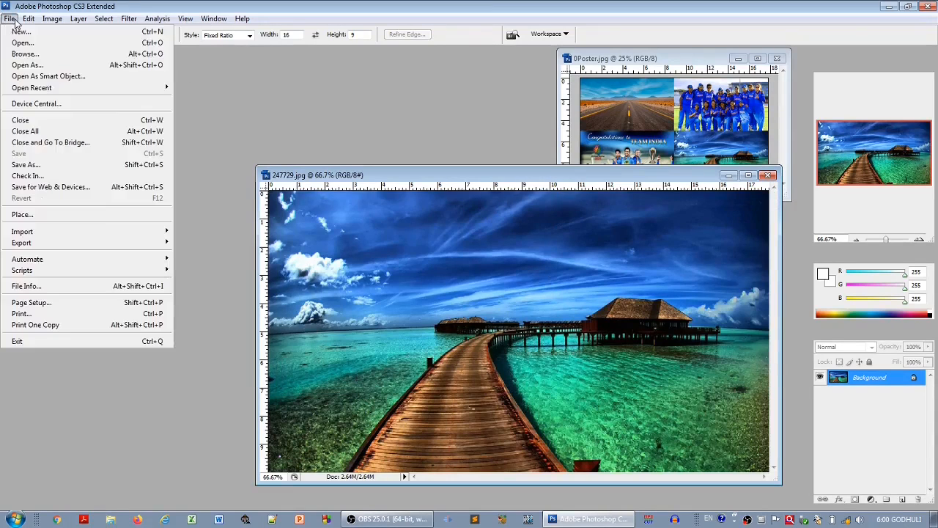
pyautogui.click(24, 43)
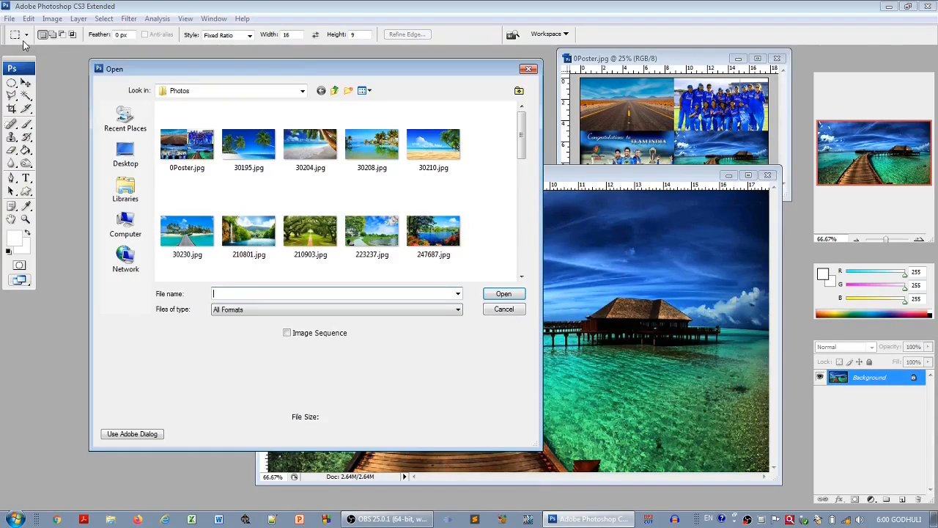
pyautogui.click(522, 276)
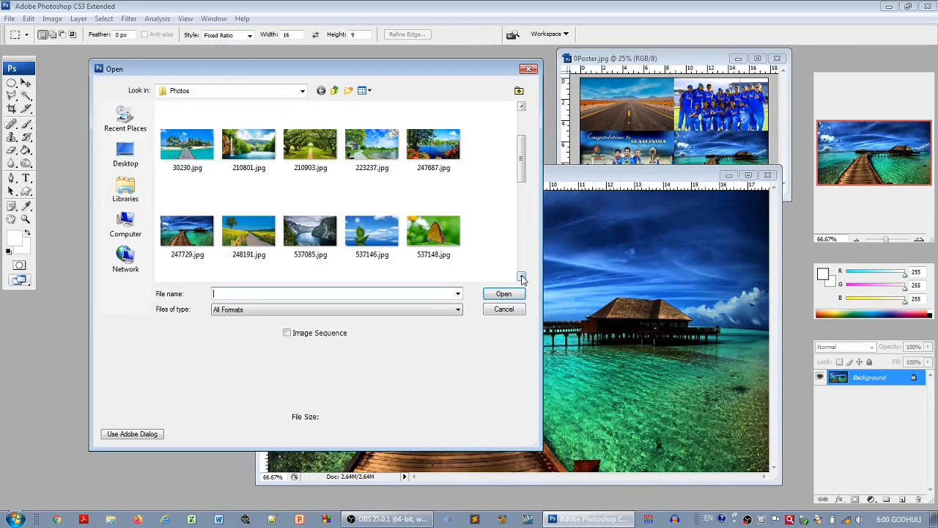
pyautogui.click(521, 276)
pyautogui.click(522, 276)
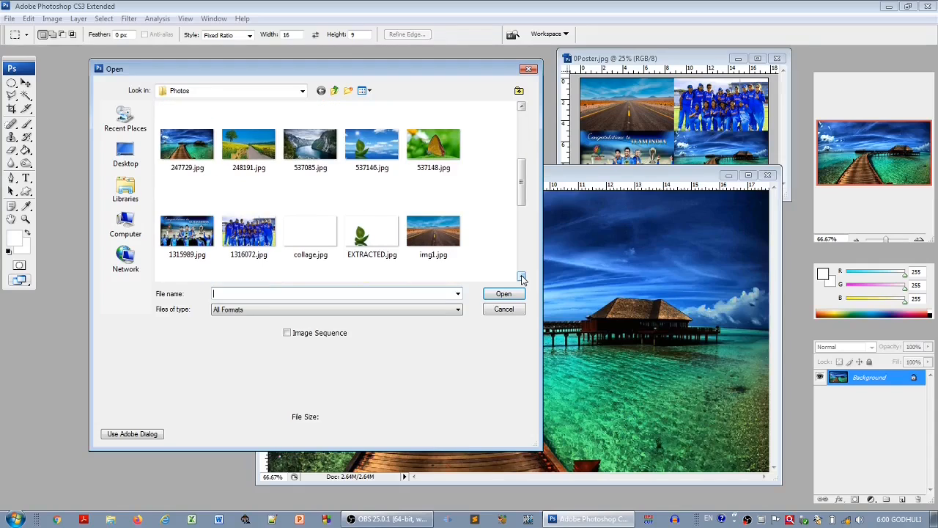
pyautogui.click(195, 244)
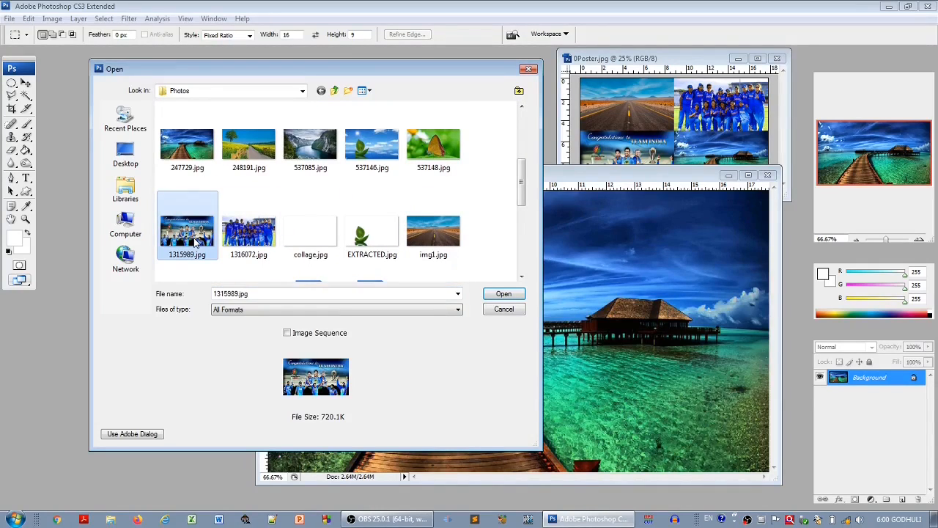
pyautogui.click(514, 295)
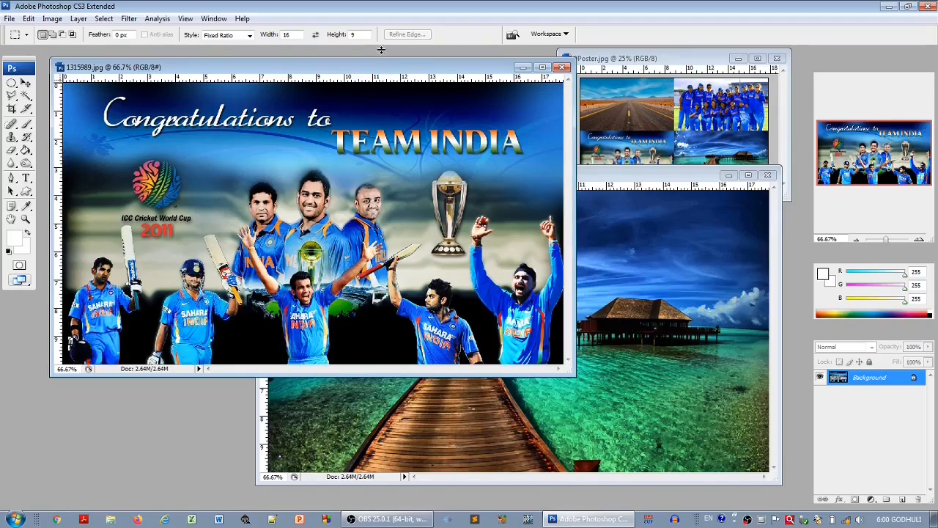
pyautogui.hotkey('ctrl', 'w')
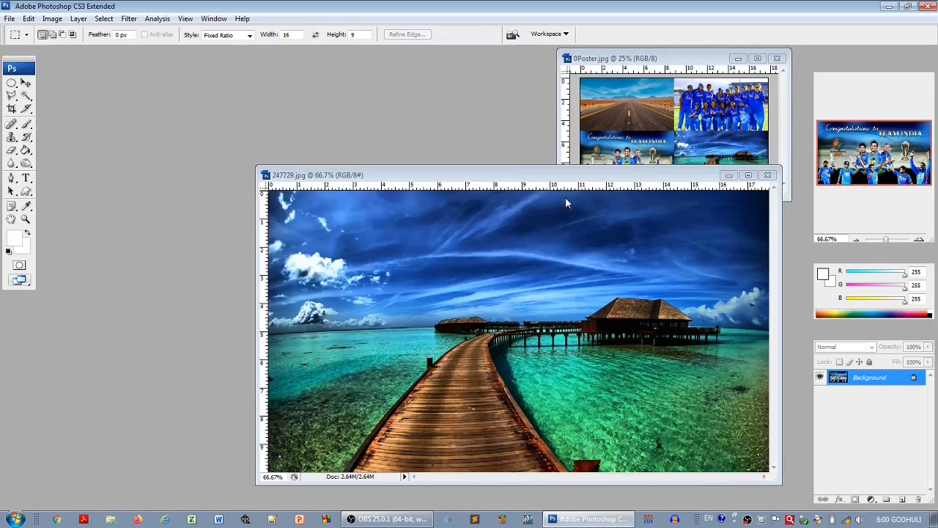
pyautogui.moveTo(569, 203); pyautogui.dragTo(587, 204)
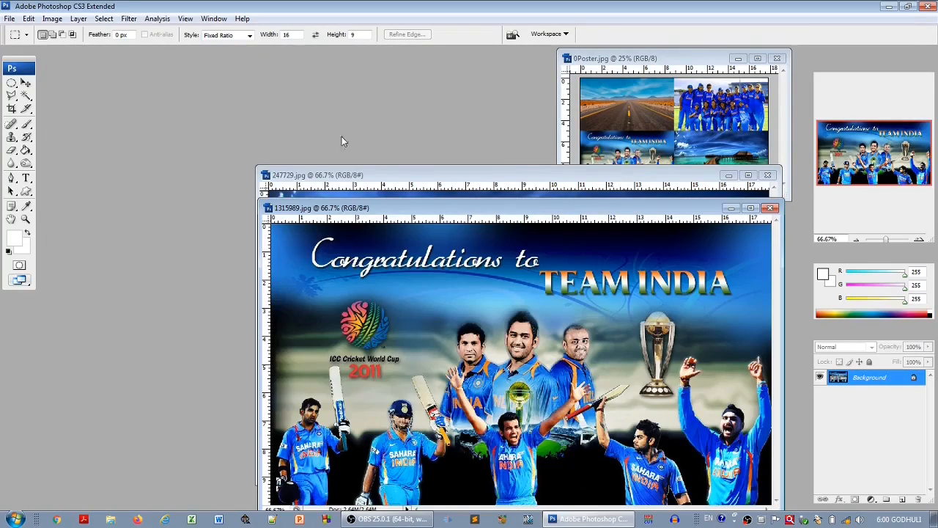
# Step: Open 1316072.jpg and img1.jpg together from the Photos folder and stack their windows with the other photos
pyautogui.click(11, 20)
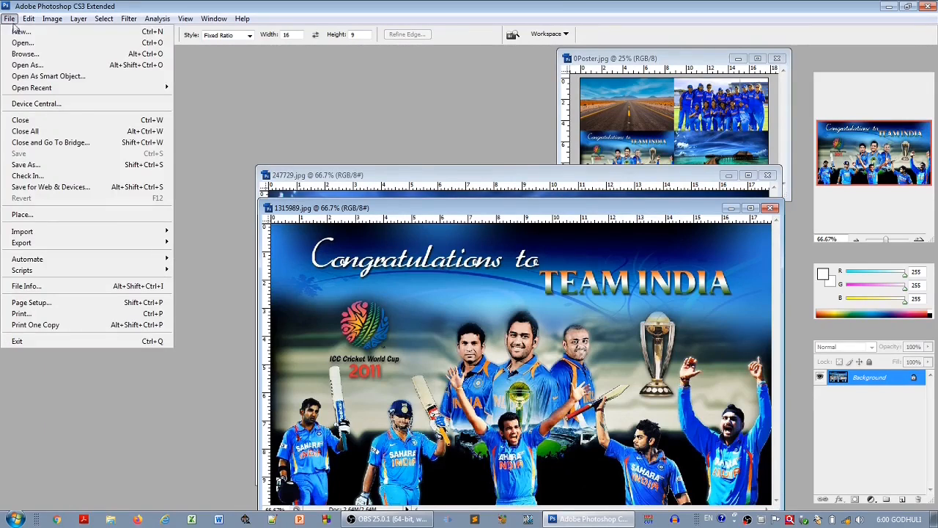
pyautogui.click(22, 43)
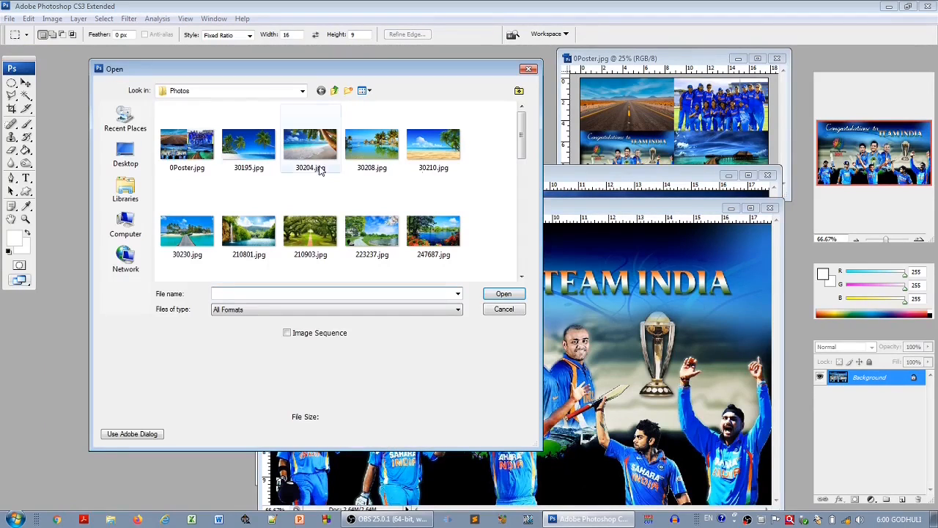
pyautogui.moveTo(519, 147); pyautogui.dragTo(520, 218)
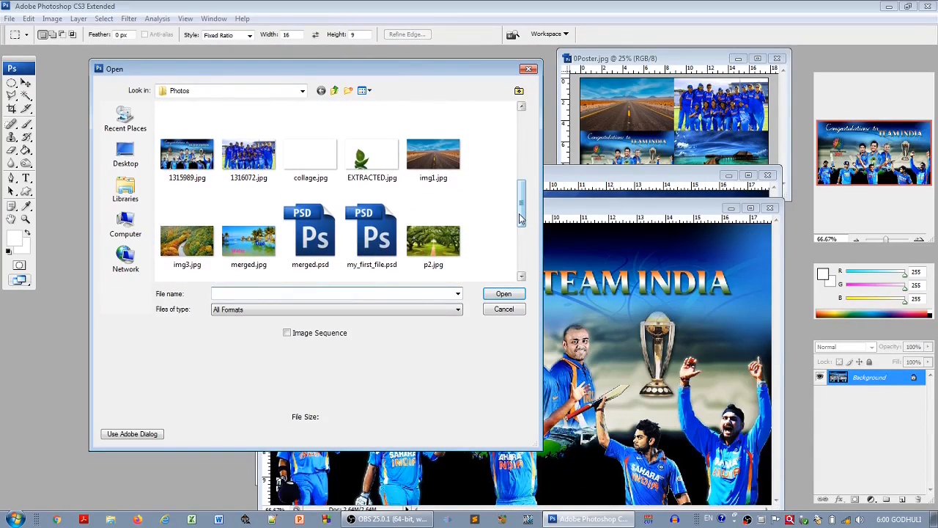
pyautogui.click(252, 156)
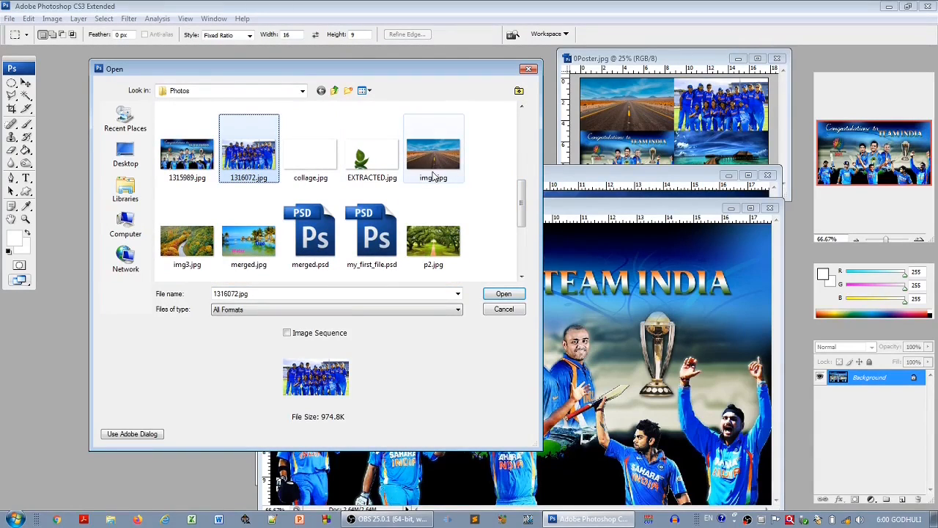
pyautogui.keyDown('ctrl'); pyautogui.click(433, 165); pyautogui.keyUp('ctrl')
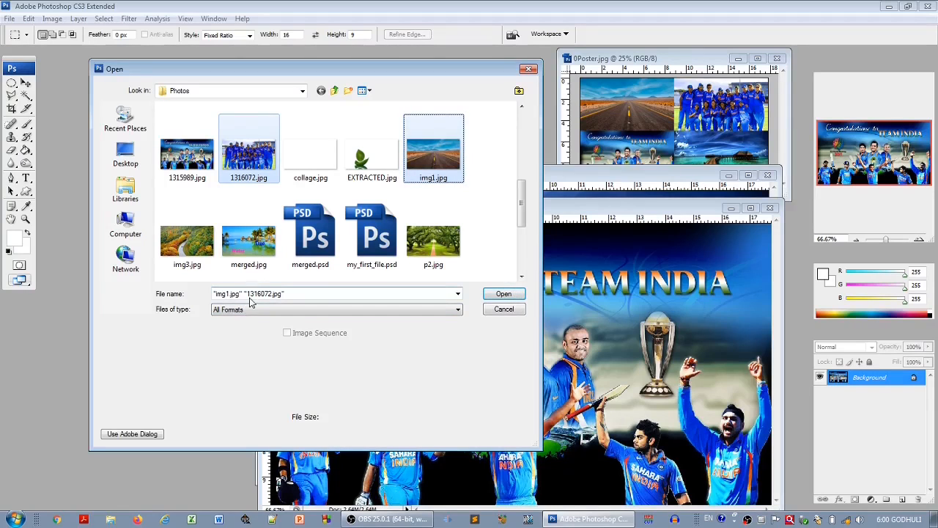
pyautogui.click(503, 295)
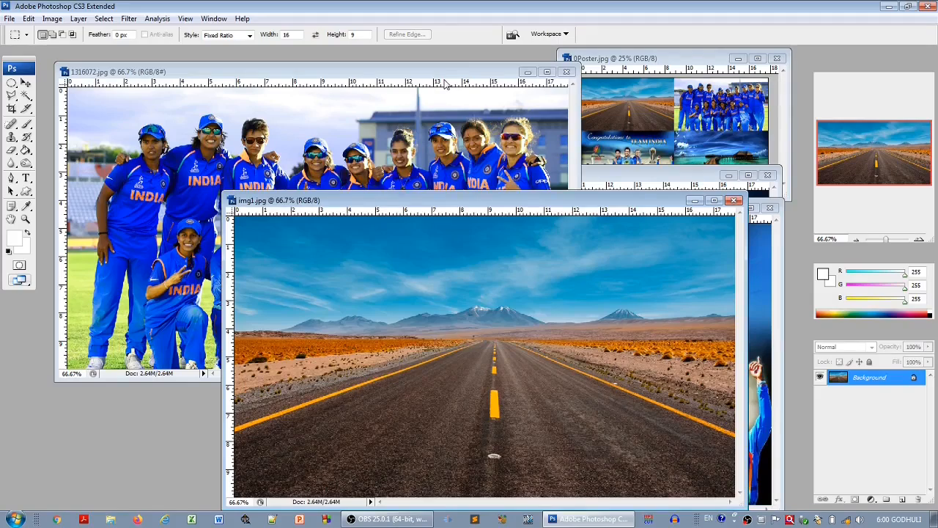
pyautogui.click(444, 80)
pyautogui.hotkey('ctrl', 'w')
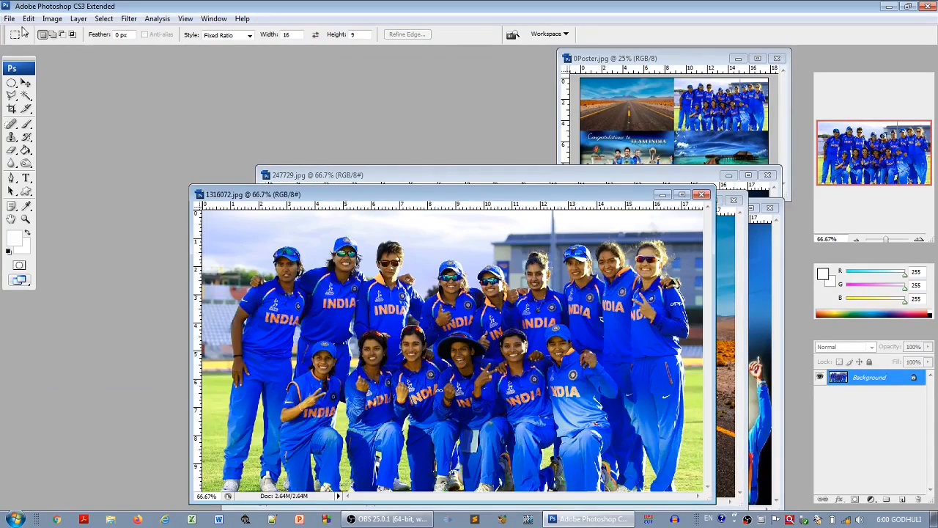
# Step: Create a 1280 x 720 pixel RGB document named Poster at 72 pixels/inch and move its window beside the toolbox
pyautogui.click(10, 19)
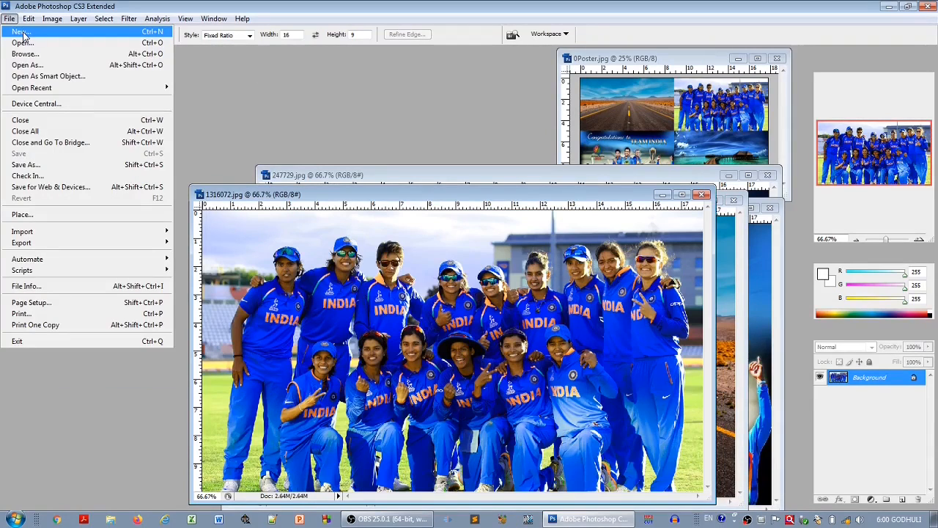
pyautogui.click(23, 33)
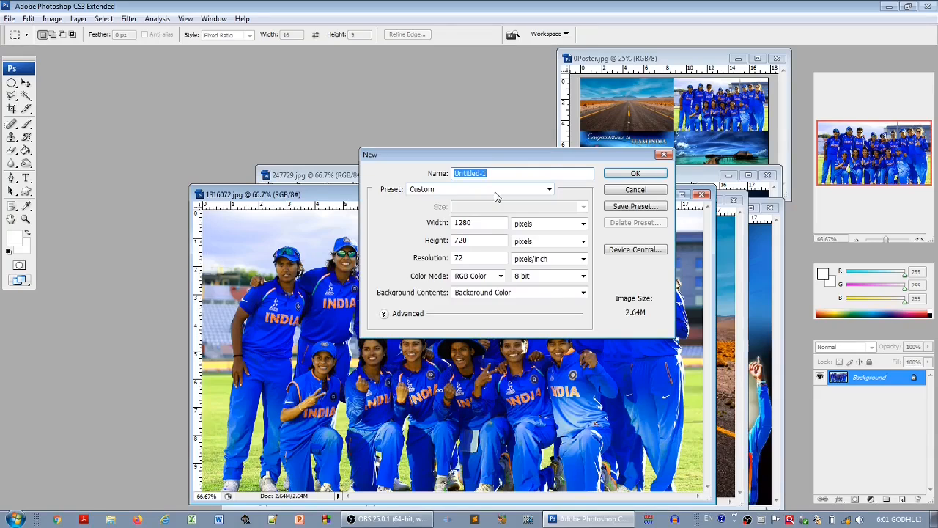
pyautogui.write('Poster')
pyautogui.click(488, 225)
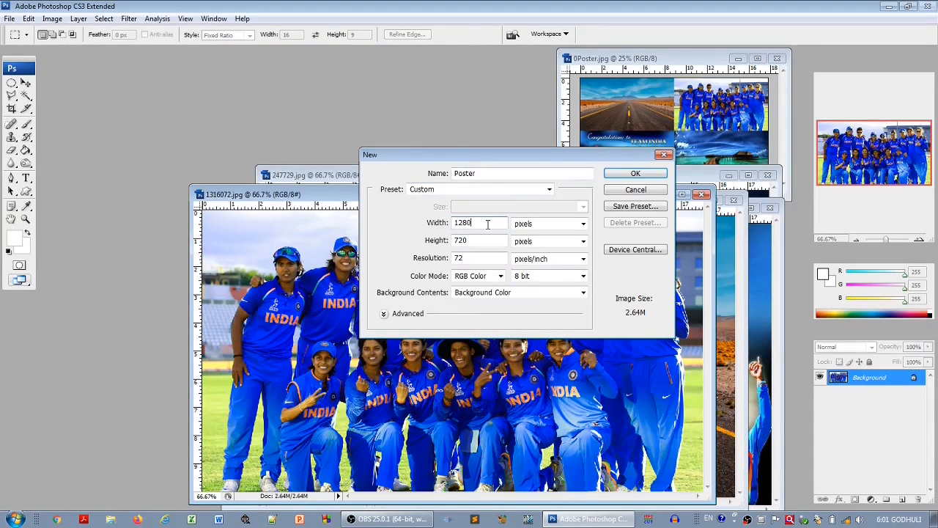
pyautogui.click(490, 239)
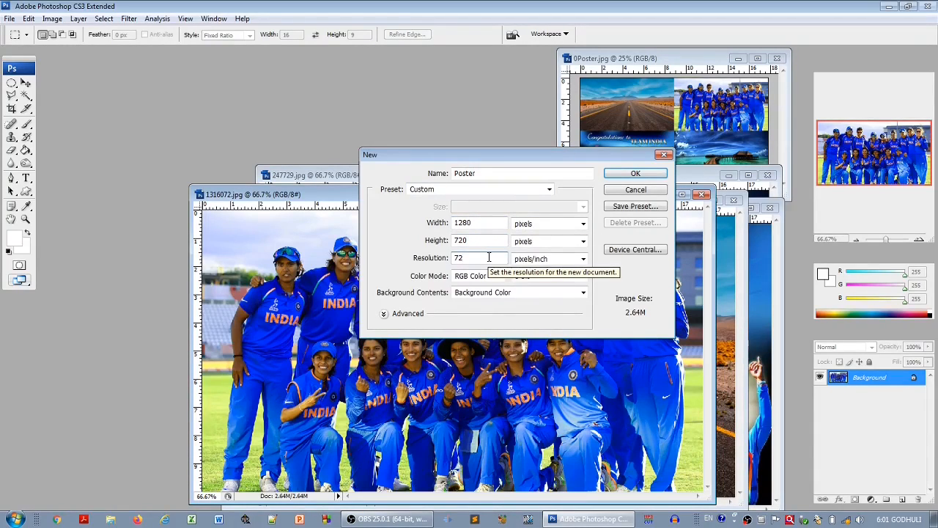
pyautogui.click(618, 175)
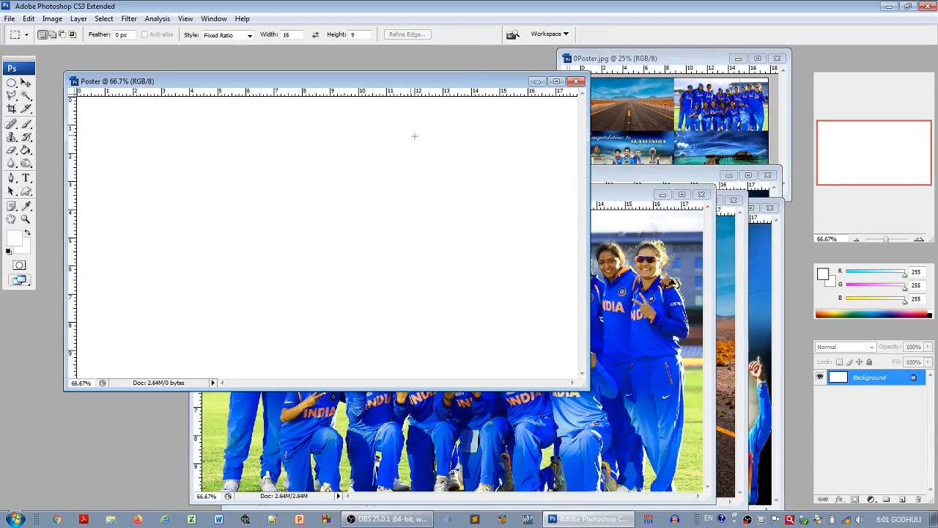
pyautogui.moveTo(340, 86); pyautogui.dragTo(316, 74)
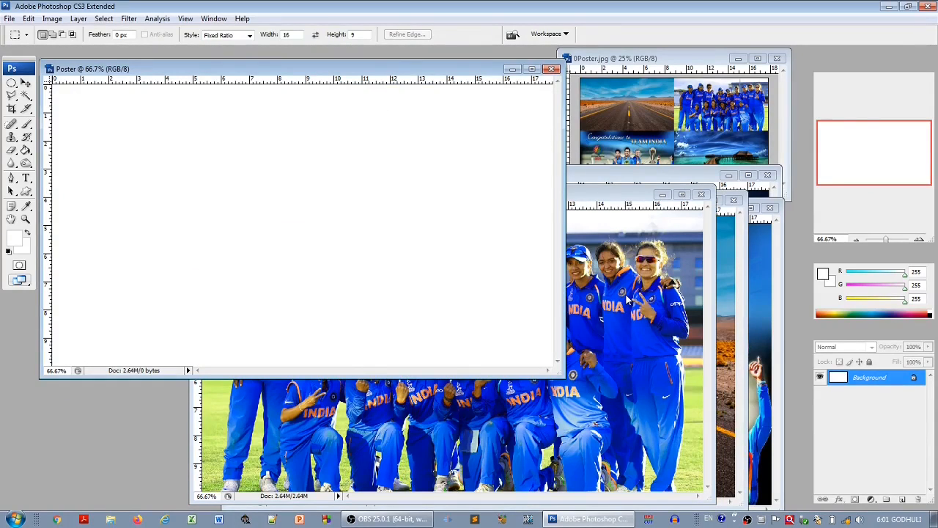
# Step: Copy the team photo 1316072.jpg into the Poster document with the Move tool, covering the canvas, and close the source photo
pyautogui.click(627, 299)
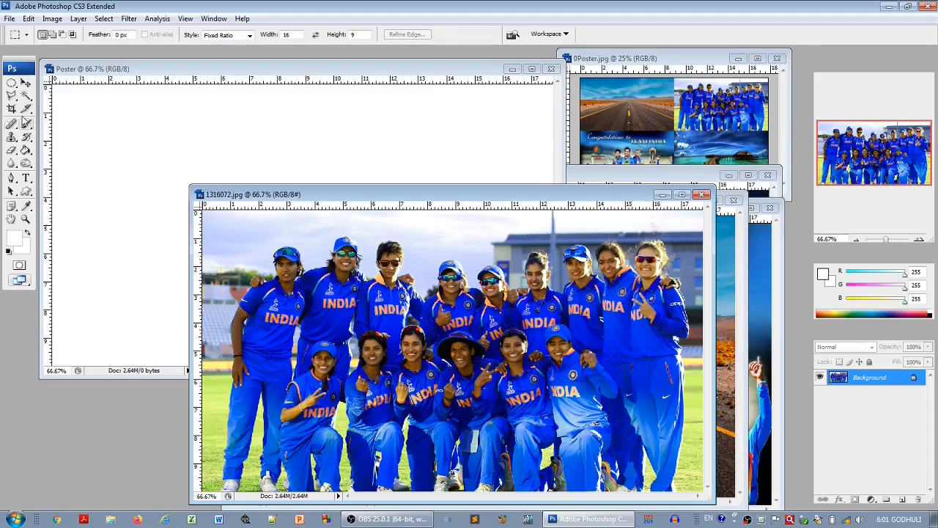
pyautogui.click(25, 84)
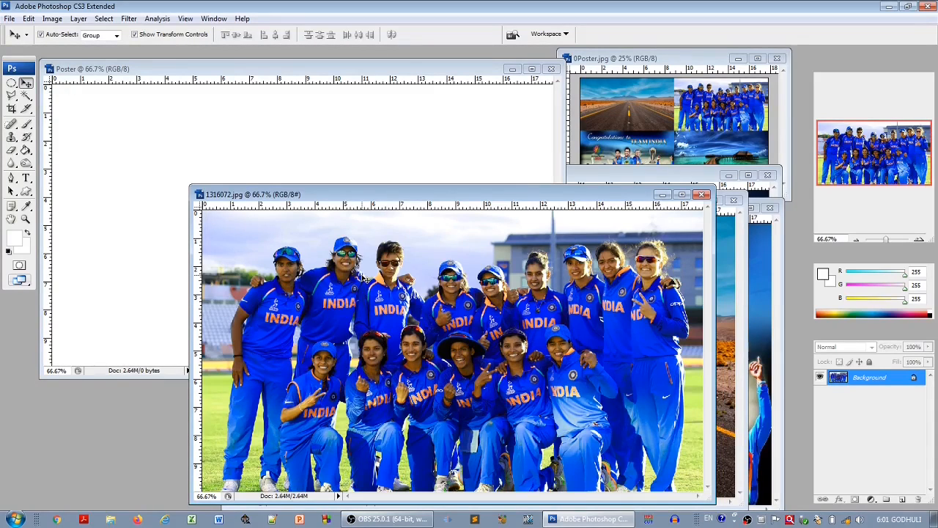
pyautogui.moveTo(364, 279); pyautogui.dragTo(188, 149)
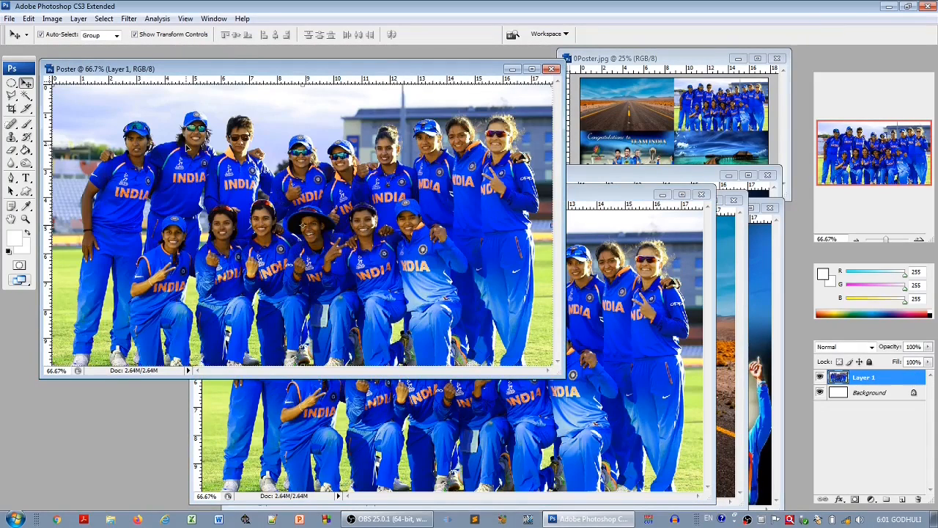
pyautogui.click(700, 196)
# Step: Copy the road photo img1.jpg into the Poster document as a layer above the team photo and close the source photo
pyautogui.click(672, 280)
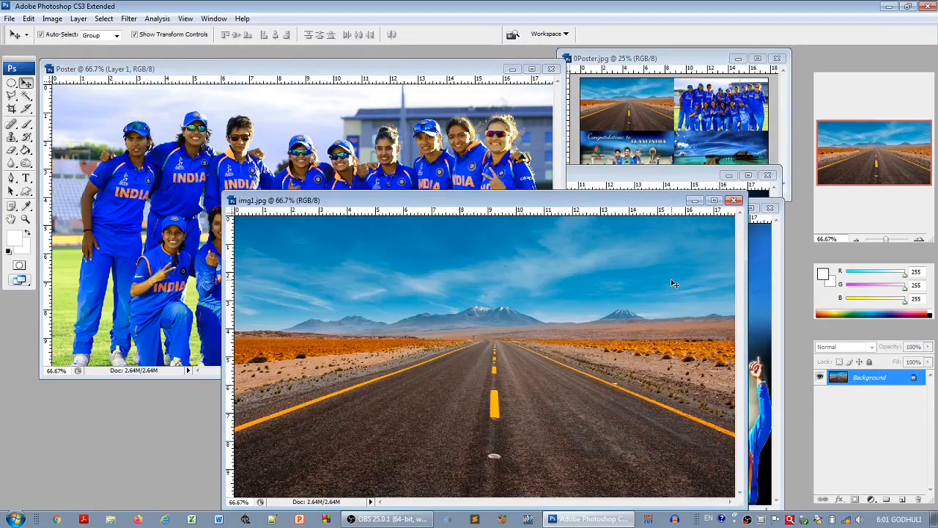
pyautogui.moveTo(673, 283); pyautogui.dragTo(452, 164)
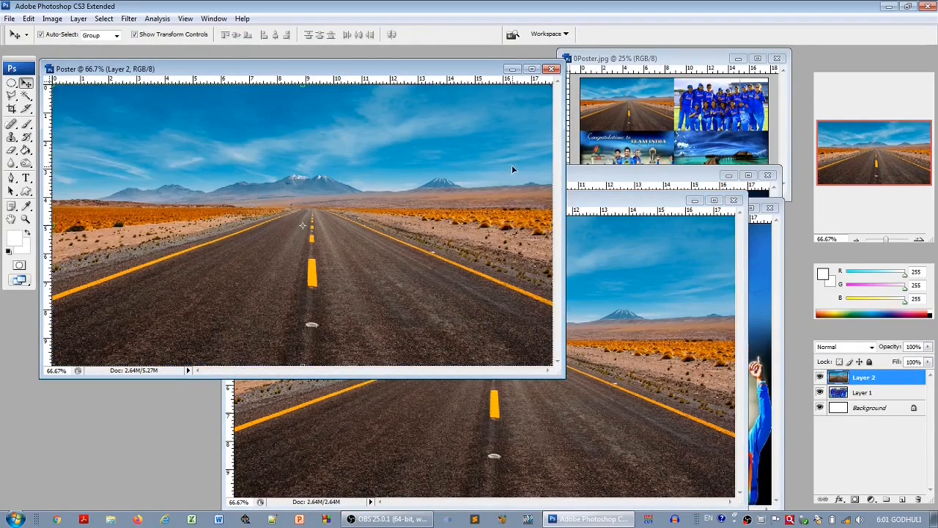
pyautogui.click(736, 203)
# Step: Copy the Team India photo 1315989.jpg into the Poster document as a layer covering the canvas and close the source photo
pyautogui.click(684, 262)
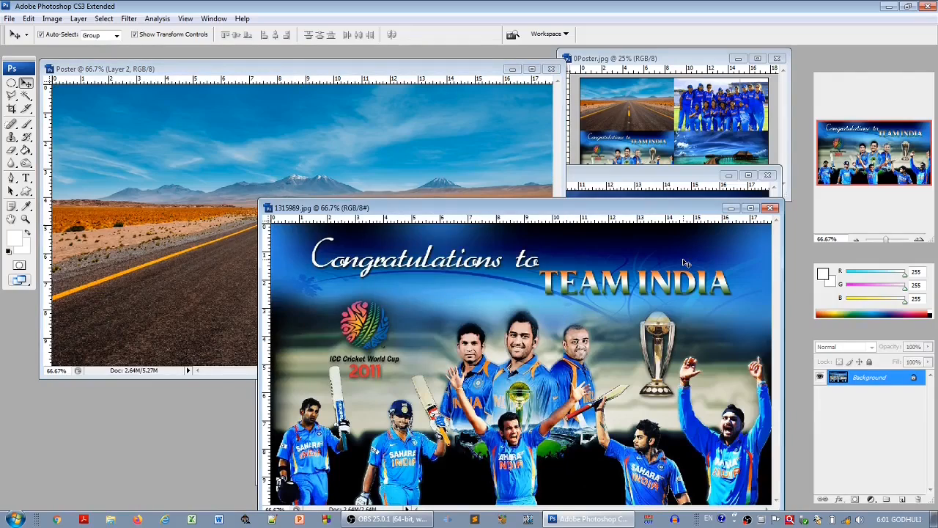
pyautogui.moveTo(685, 261); pyautogui.dragTo(432, 153)
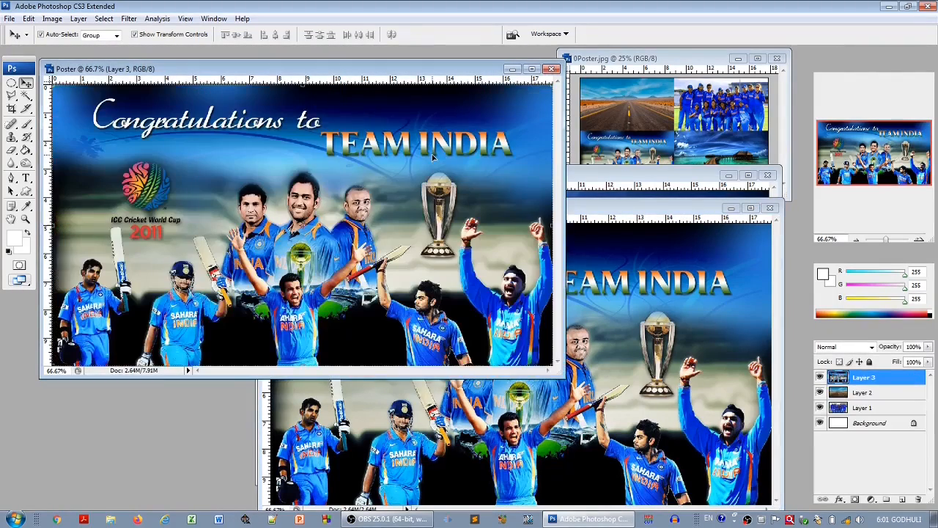
pyautogui.click(770, 209)
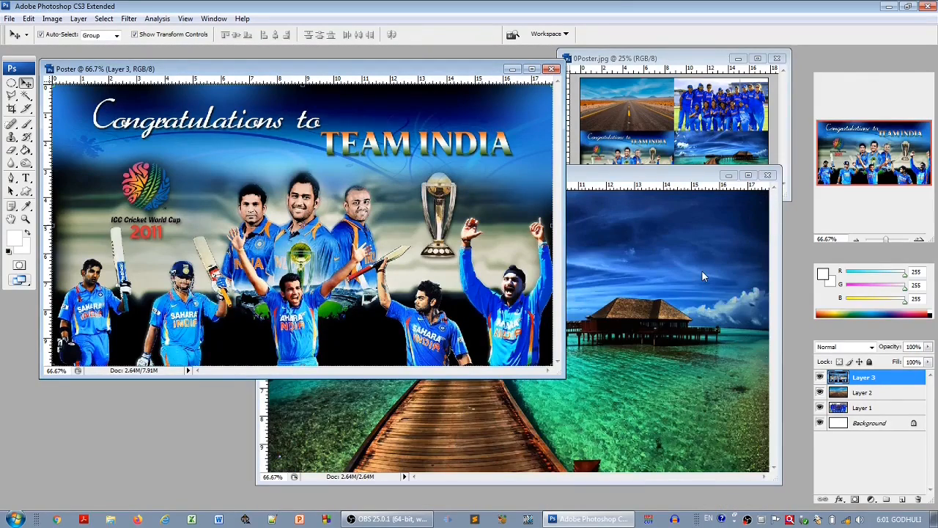
# Step: Copy the wooden pier photo 247729.jpg into the Poster document as the top layer covering the canvas and close the source photo
pyautogui.click(702, 274)
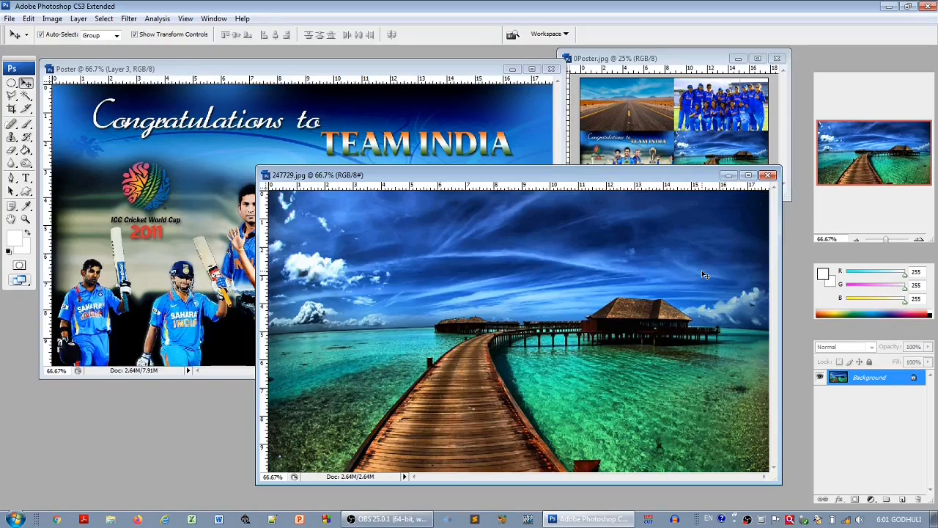
pyautogui.moveTo(218, 235); pyautogui.dragTo(218, 234)
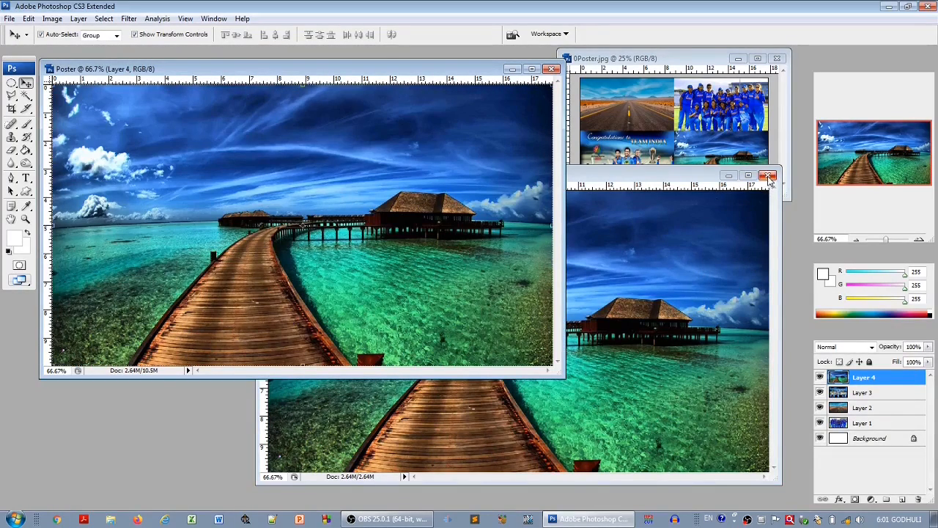
pyautogui.click(768, 176)
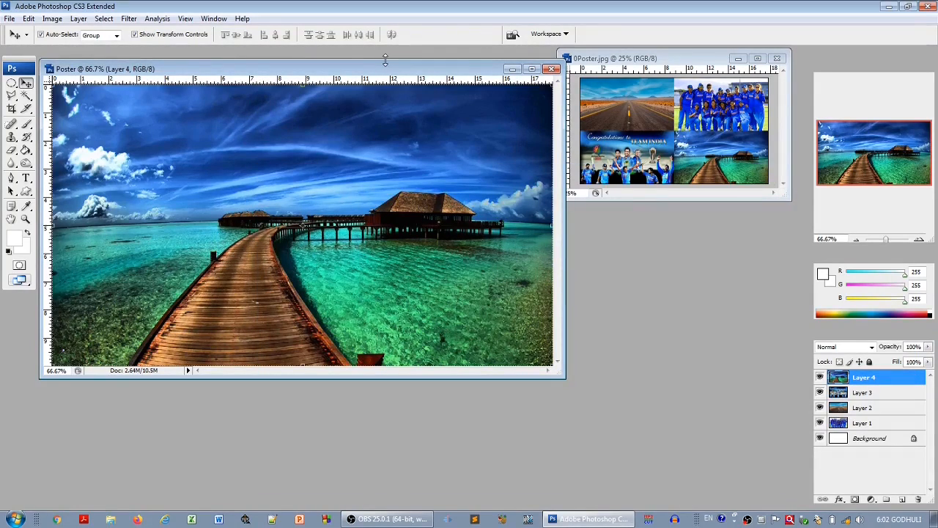
# Step: Place a vertical and a horizontal guide through the centre of the Poster canvas, dividing it into four quarters
pyautogui.moveTo(384, 60); pyautogui.dragTo(382, 51)
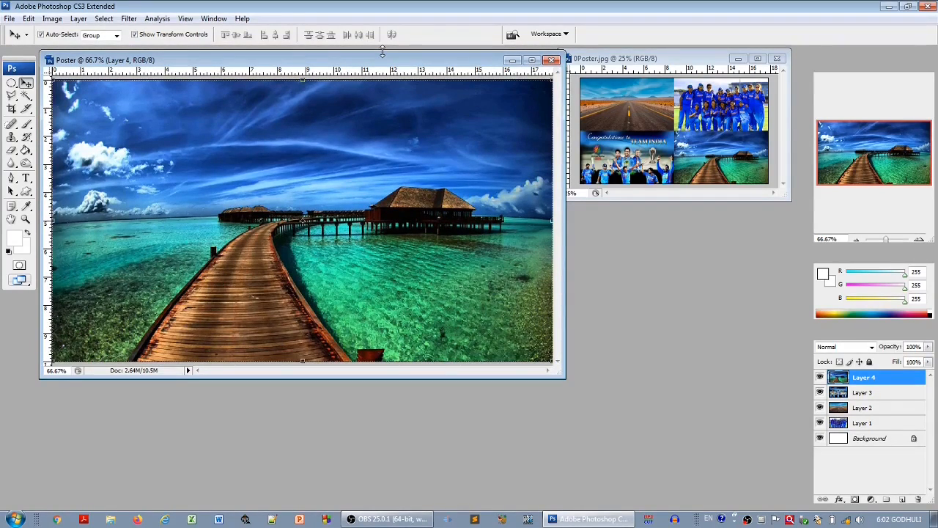
pyautogui.hotkey('ctrl', '-')
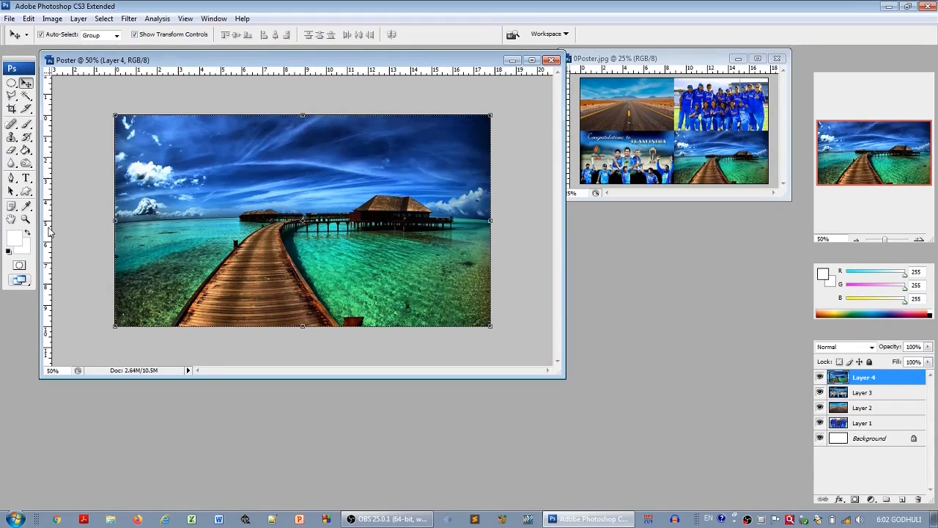
pyautogui.moveTo(51, 228); pyautogui.dragTo(303, 283)
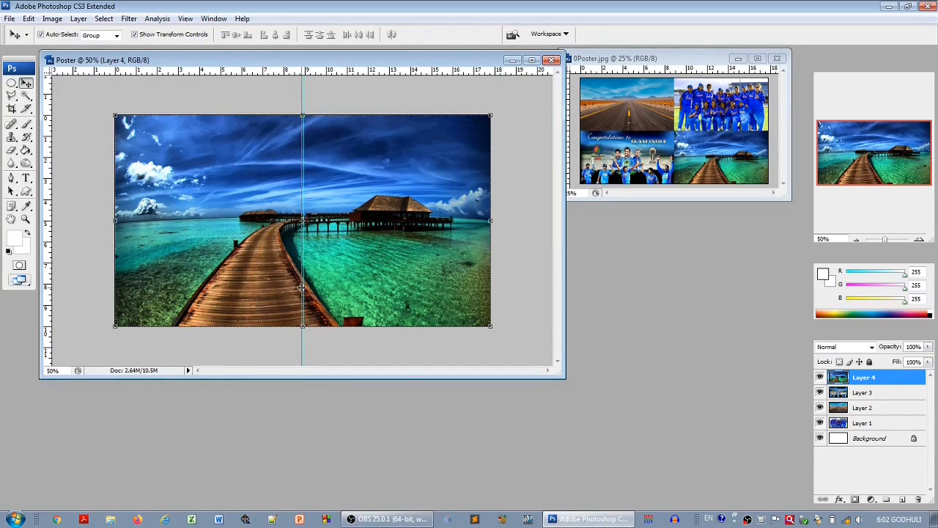
pyautogui.moveTo(302, 283); pyautogui.dragTo(302, 284)
pyautogui.moveTo(316, 72); pyautogui.dragTo(341, 220)
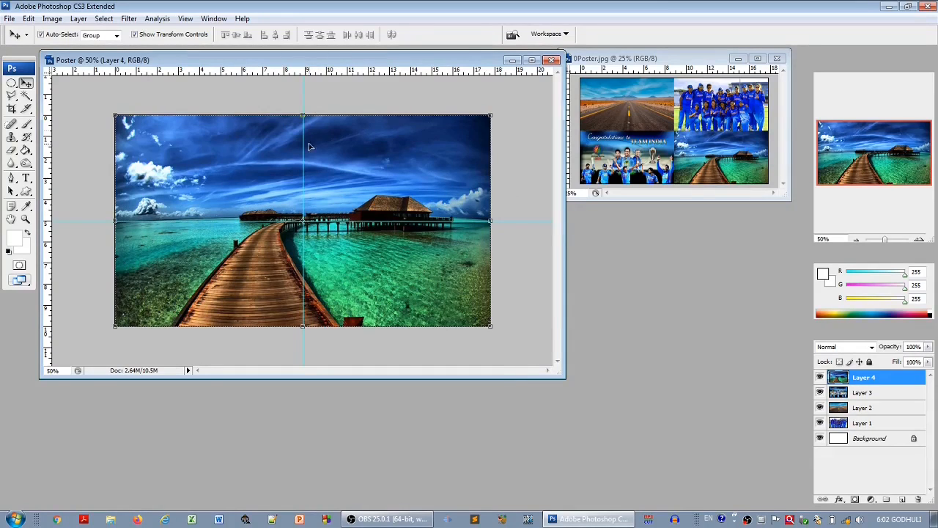
pyautogui.moveTo(303, 95); pyautogui.dragTo(303, 113)
# Step: Scale the pier photo into the lower-right quarter and the Team India congratulations photo into the lower-left quarter, using the guides
pyautogui.moveTo(115, 116); pyautogui.dragTo(302, 222)
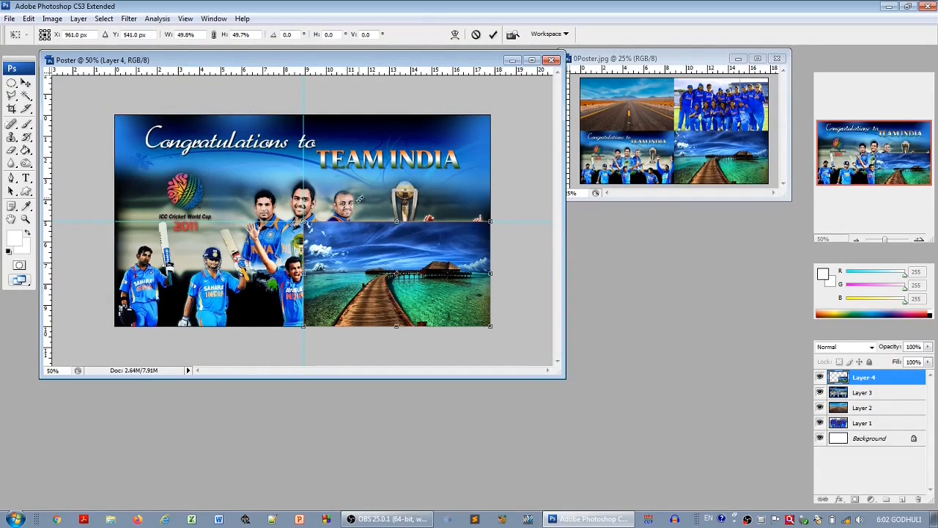
pyautogui.click(495, 33)
pyautogui.click(443, 153)
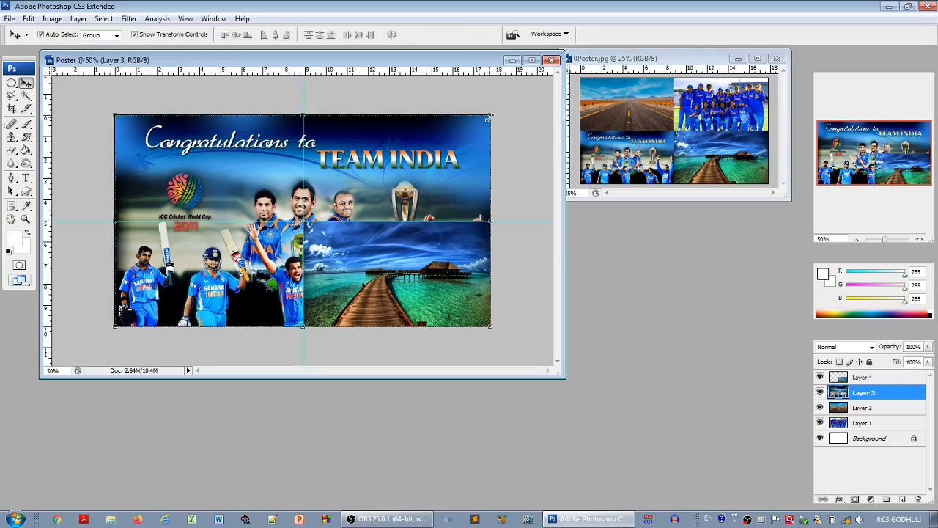
pyautogui.moveTo(489, 116); pyautogui.dragTo(303, 220)
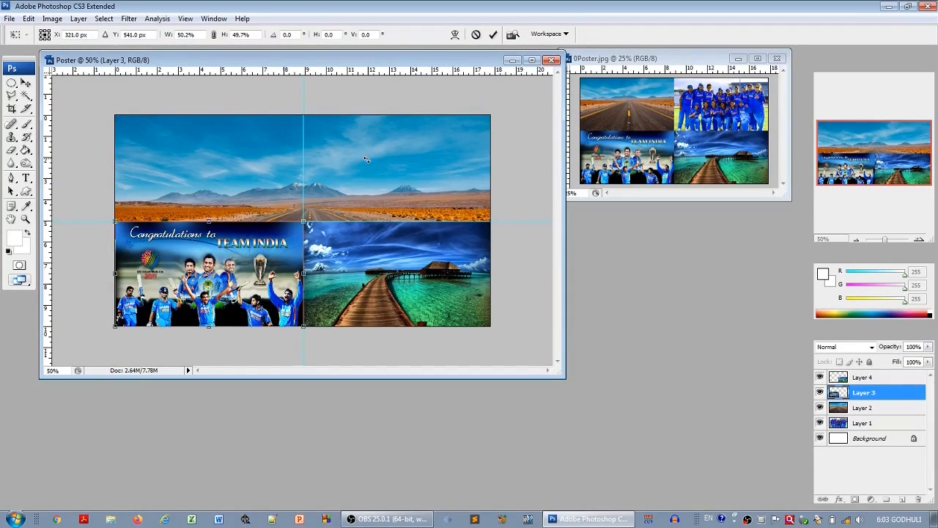
pyautogui.click(492, 34)
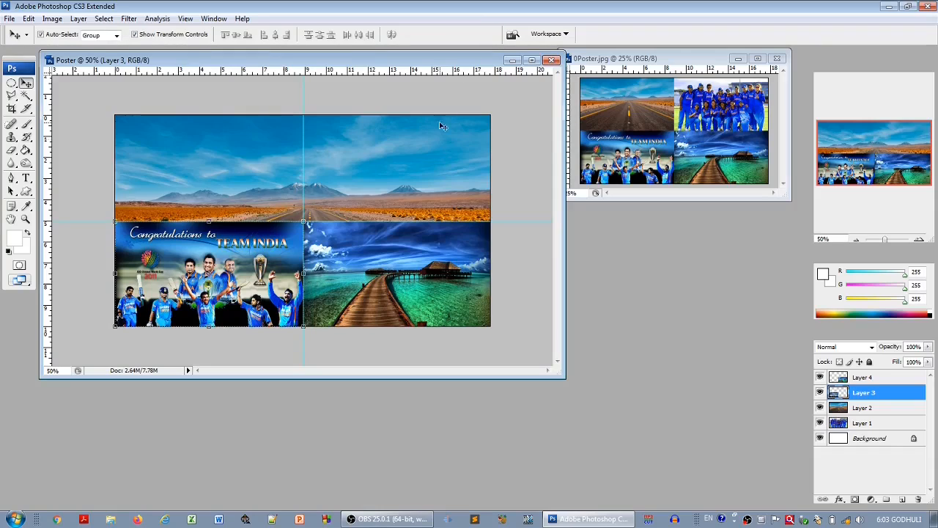
# Step: Scale the road photo into the upper-left quarter and the team group photo into the upper-right quarter, using the guides
pyautogui.click(436, 144)
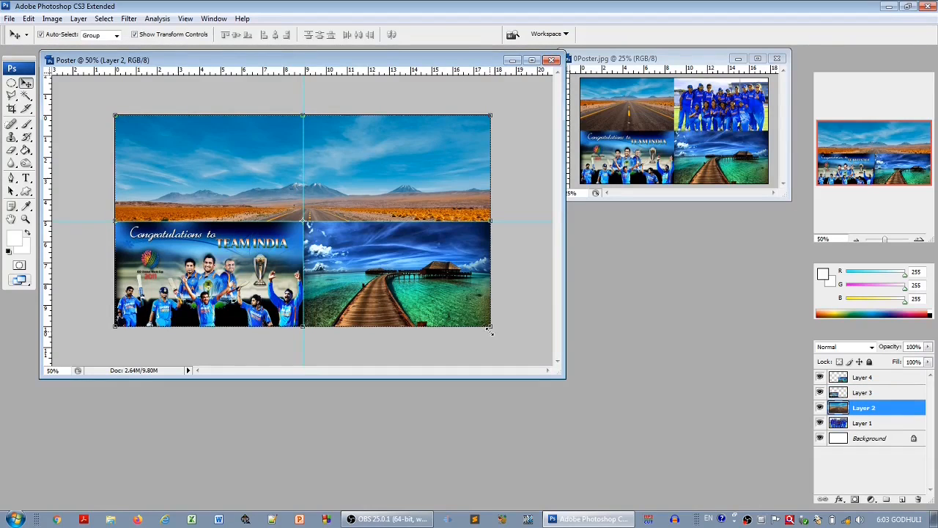
pyautogui.moveTo(489, 329); pyautogui.dragTo(301, 218)
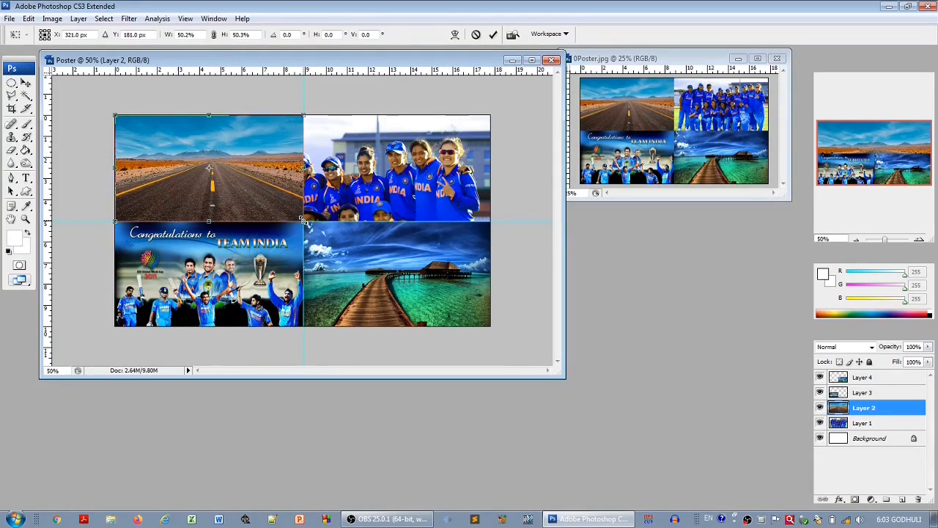
pyautogui.click(494, 35)
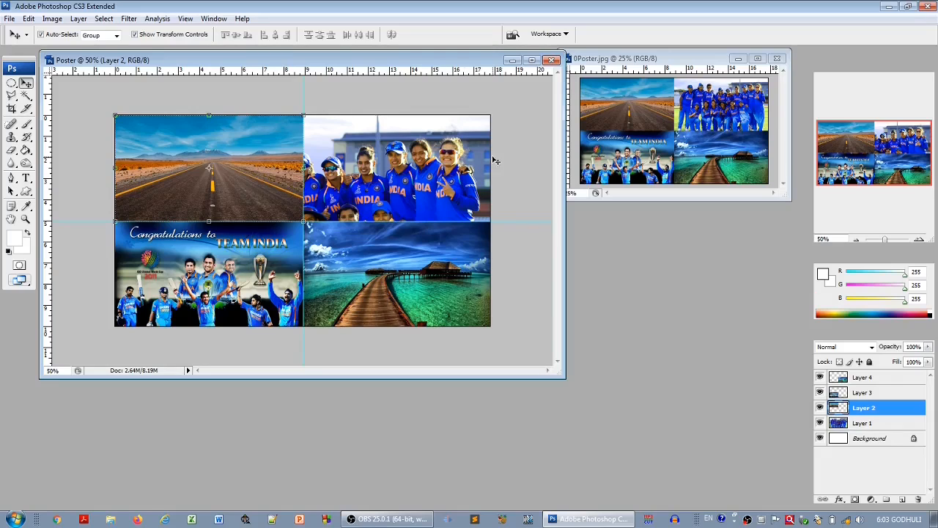
pyautogui.click(464, 167)
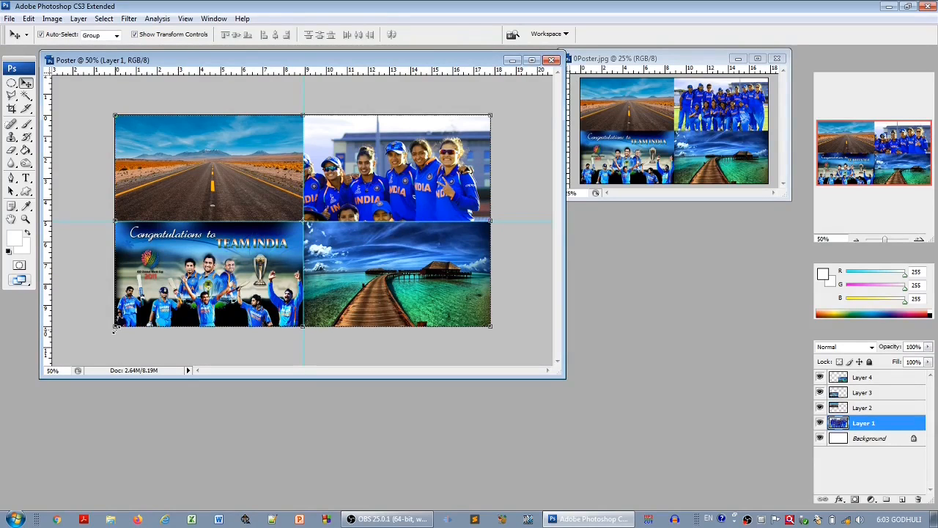
pyautogui.moveTo(115, 329); pyautogui.dragTo(305, 225)
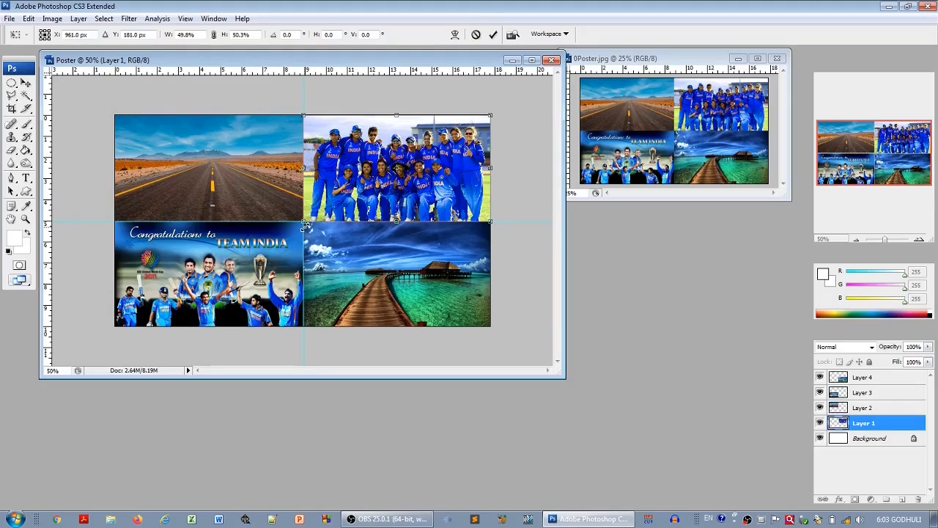
pyautogui.click(494, 35)
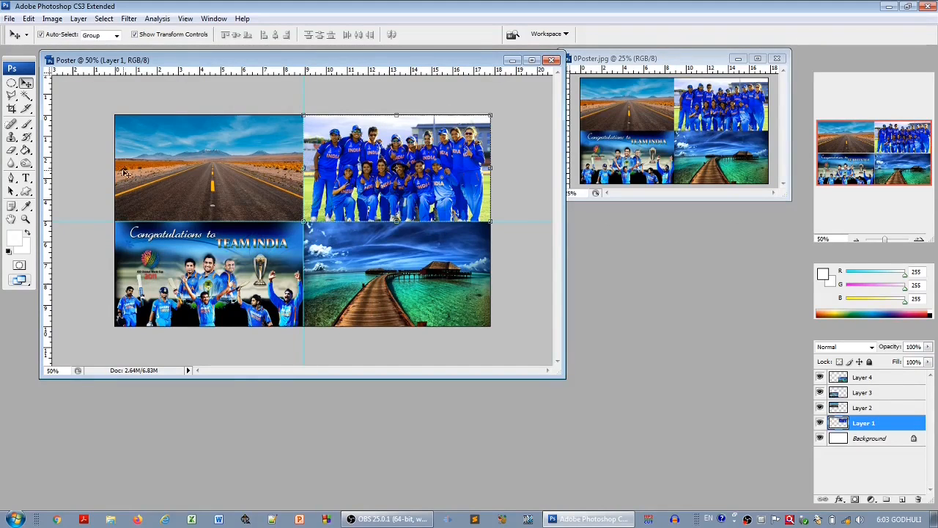
# Step: Save the layered poster to the Desktop as Poster.psd with Maximize compatibility on
pyautogui.click(11, 19)
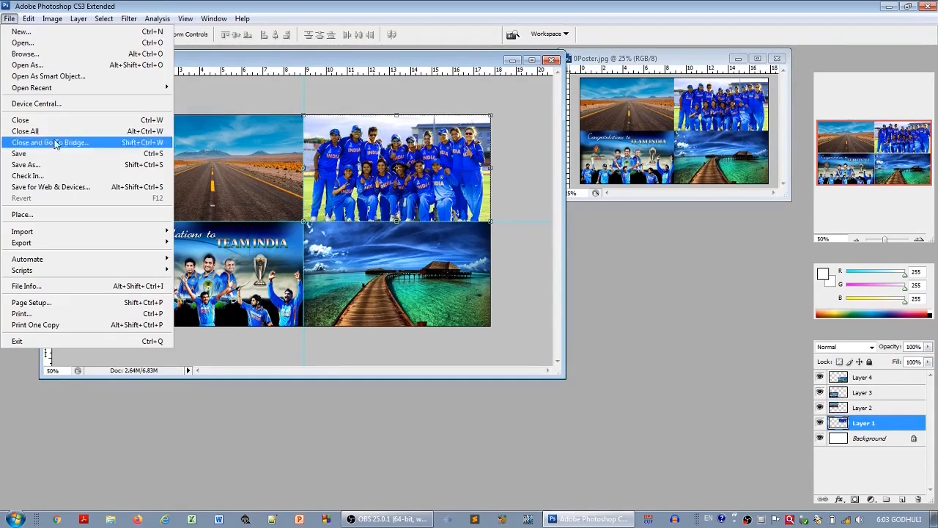
pyautogui.click(53, 166)
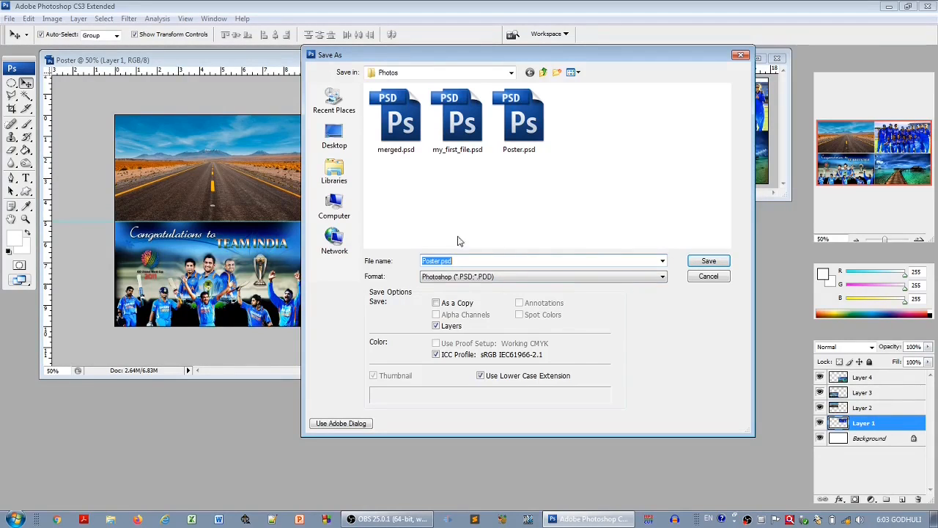
pyautogui.click(343, 139)
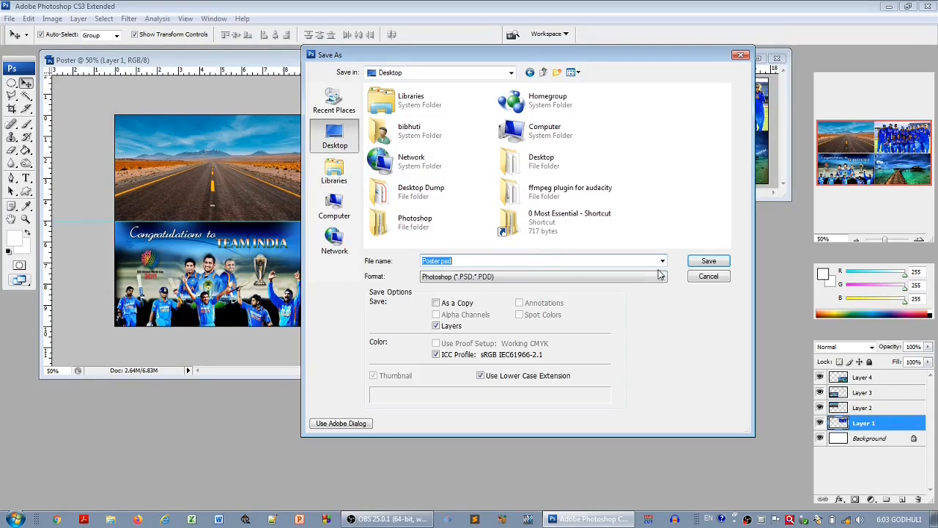
pyautogui.click(695, 264)
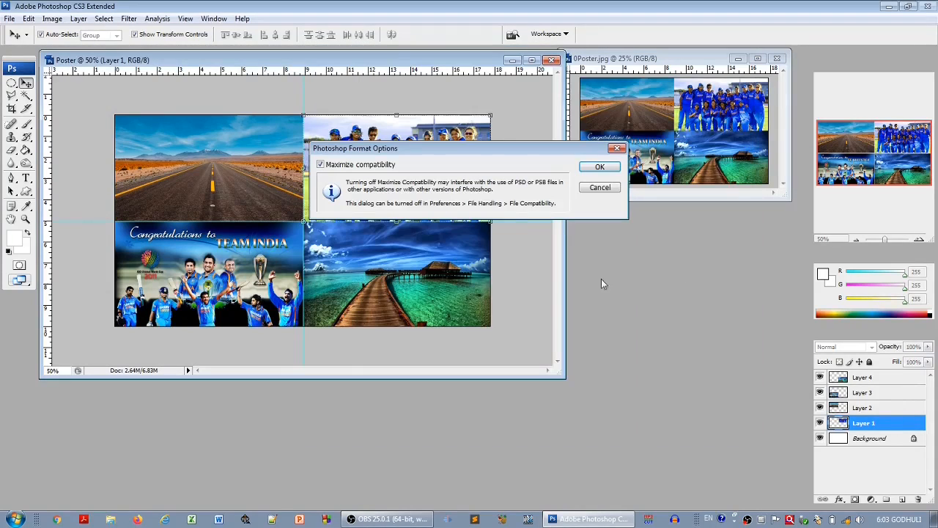
pyautogui.click(599, 168)
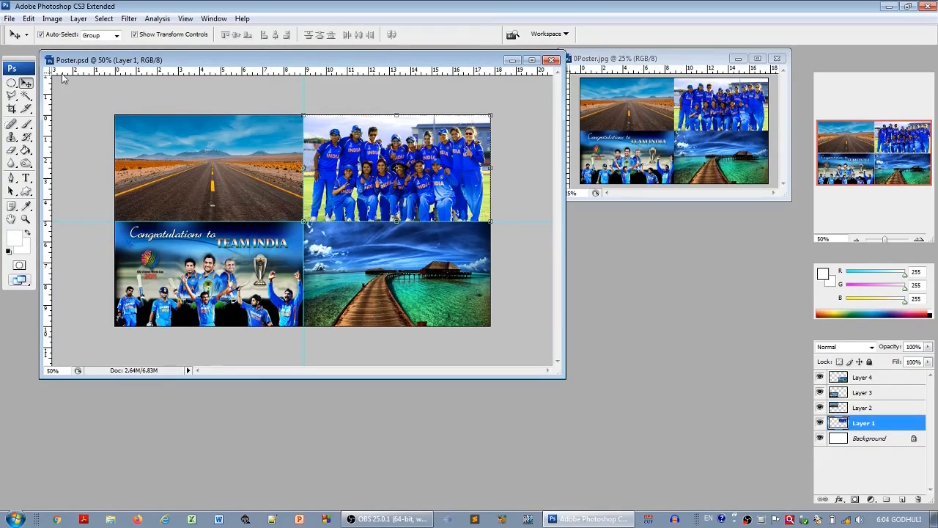
# Step: Start saving a copy of the poster to the Desktop in JPEG format
pyautogui.click(10, 19)
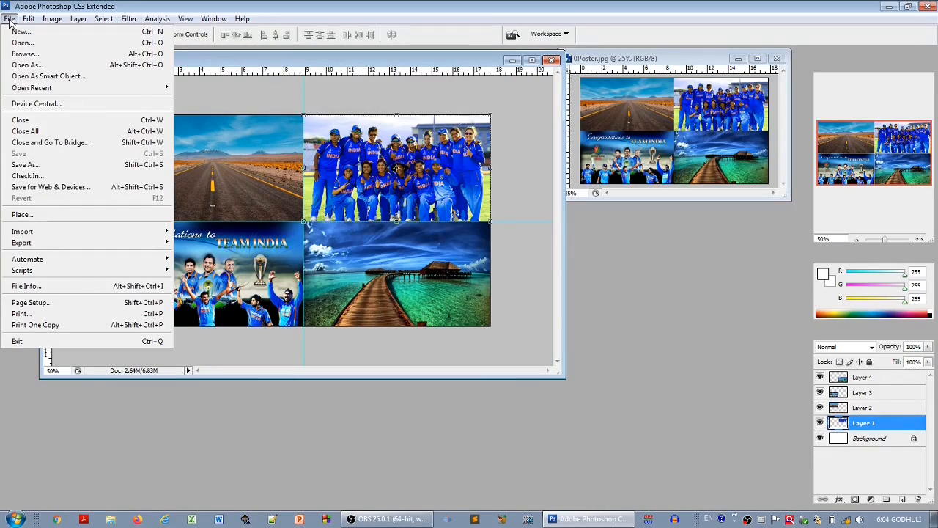
pyautogui.click(35, 167)
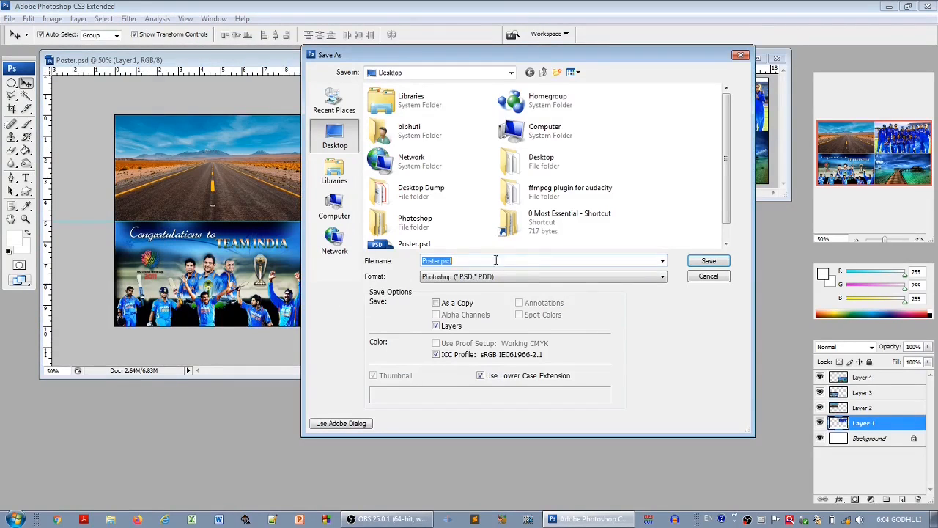
pyautogui.click(523, 277)
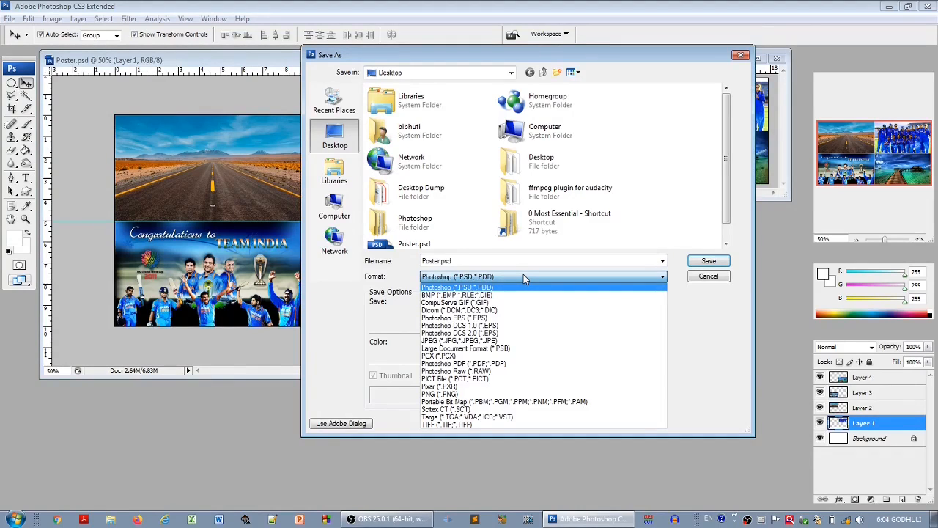
pyautogui.click(501, 342)
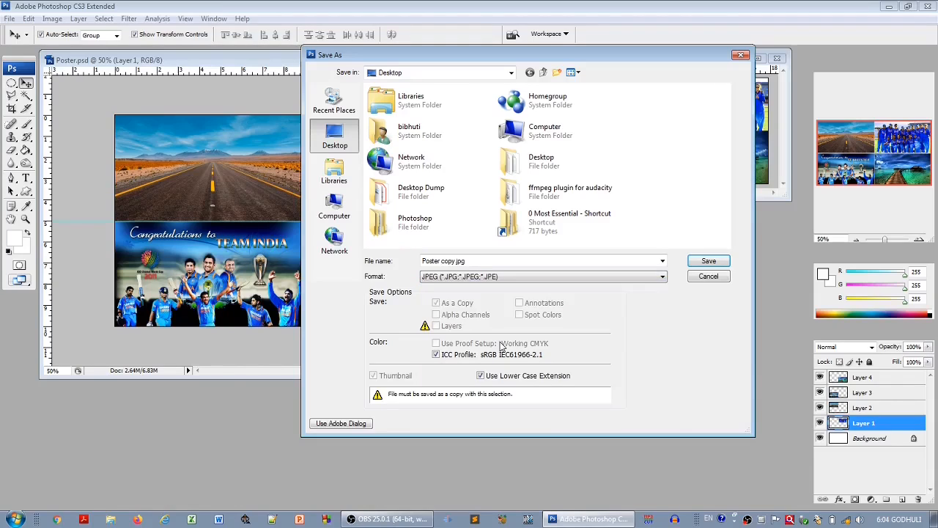
# Step: Name the JPEG copy Poster and save it at Maximum quality 12 in Progressive format with 3 scans
pyautogui.click(440, 262)
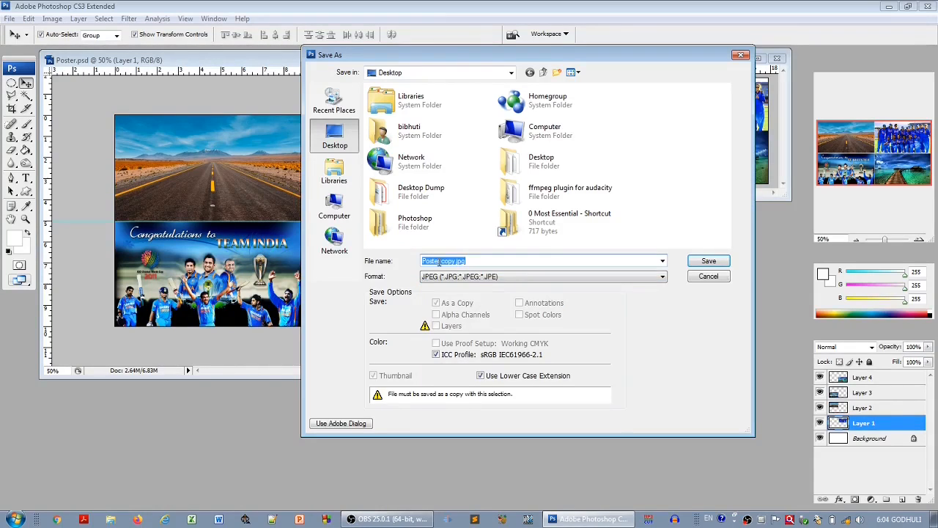
pyautogui.click(440, 257)
pyautogui.press('Delete')
pyautogui.press('Delete')
pyautogui.press('Delete')
pyautogui.press('Delete')
pyautogui.press('Delete')
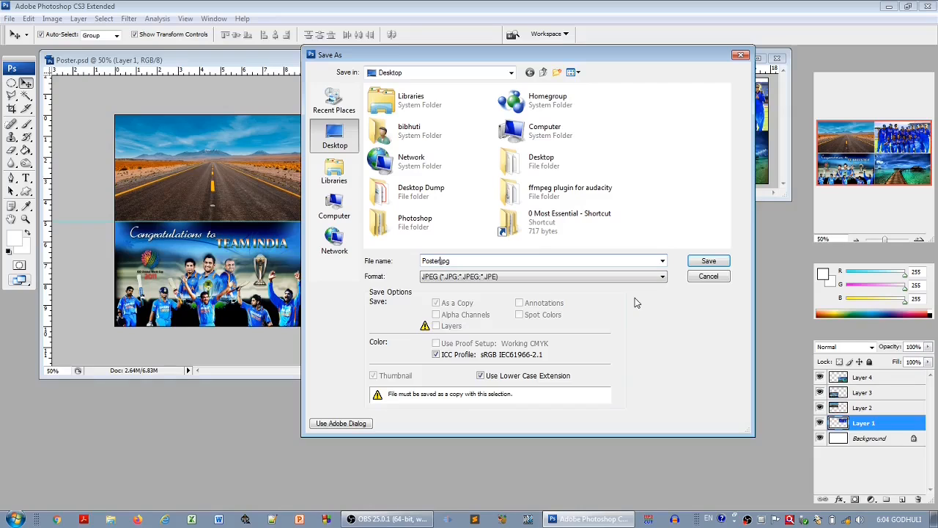
pyautogui.press('Delete')
pyautogui.press('Delete')
pyautogui.press('Delete')
pyautogui.press('Delete')
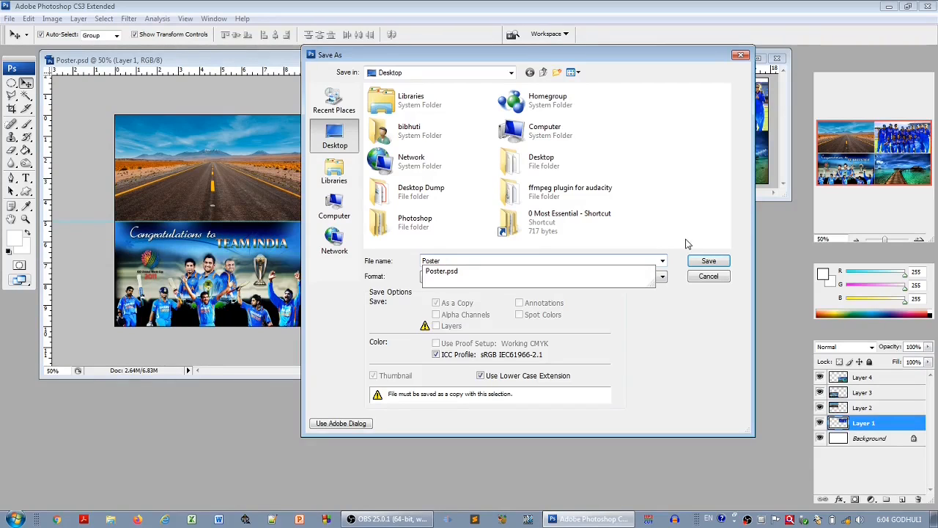
pyautogui.press('Tab')
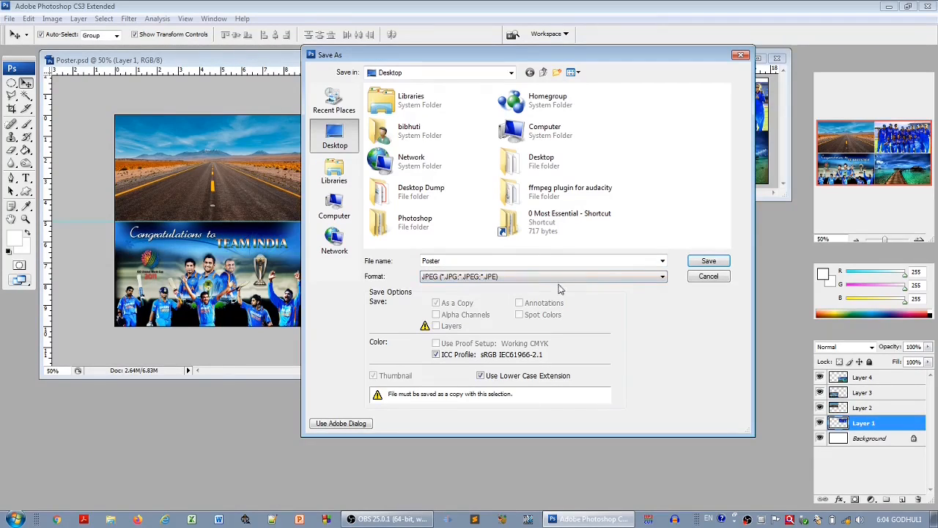
pyautogui.click(702, 264)
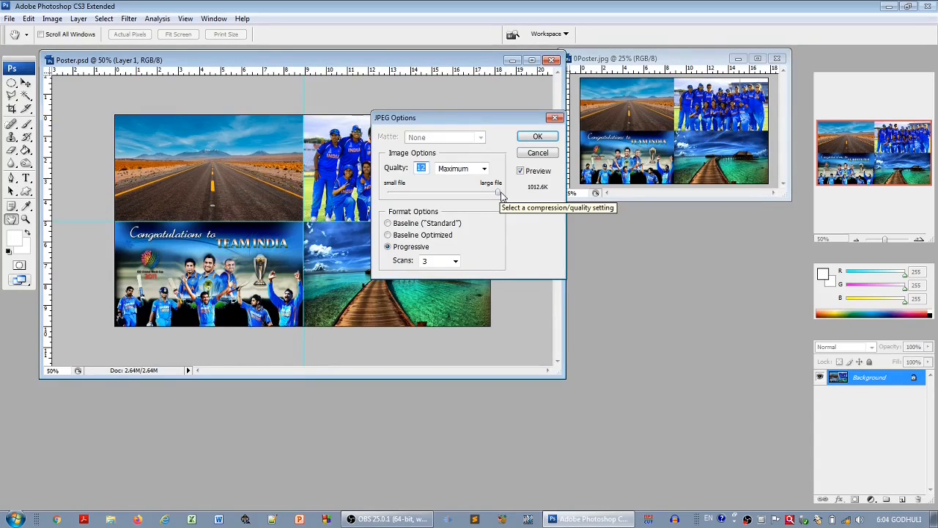
pyautogui.click(544, 140)
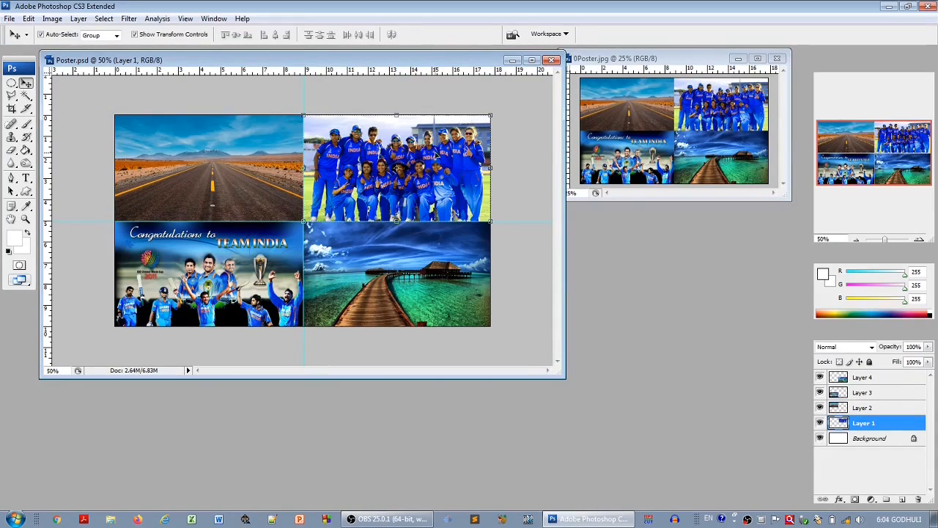
# Step: Close Poster.psd and the reference image 0Poster.jpg and quit Photoshop
pyautogui.click(553, 61)
pyautogui.click(783, 60)
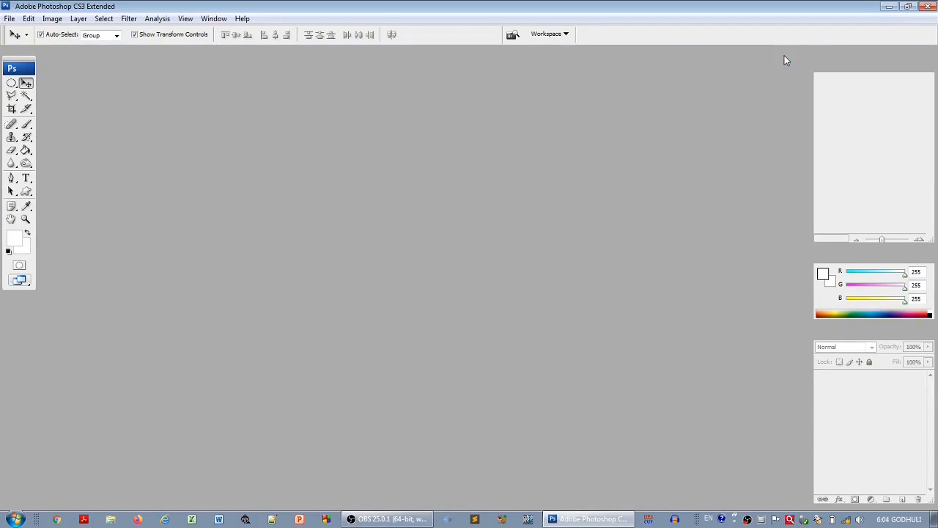
pyautogui.click(928, 7)
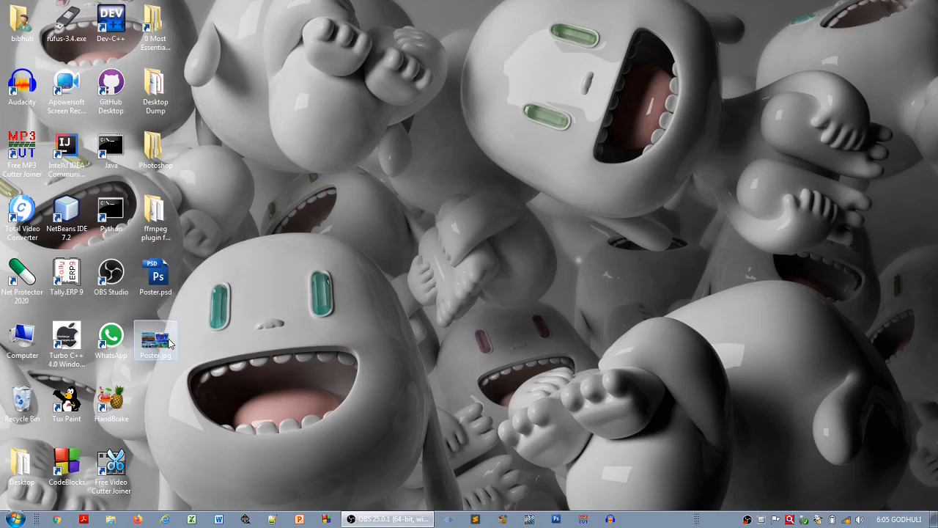
# Step: Open the saved Poster.psd from the Desktop
pyautogui.doubleClick(157, 291)
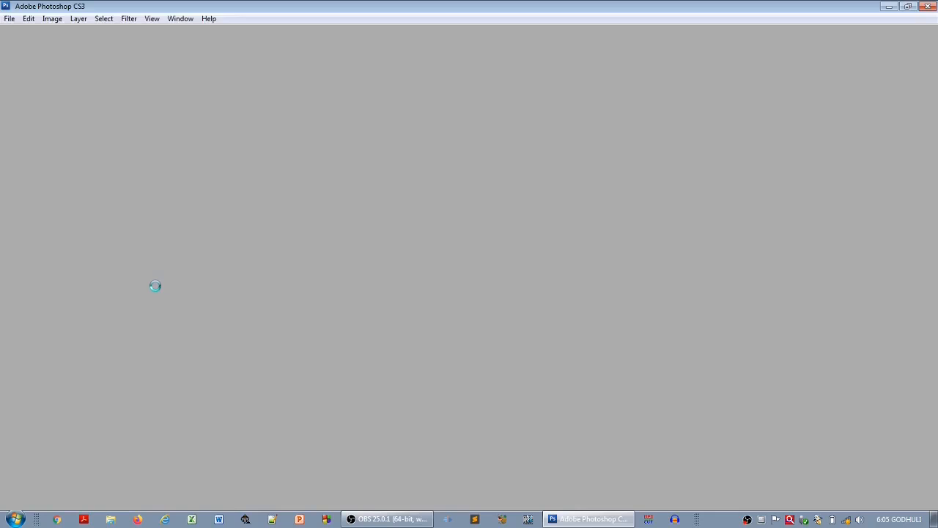